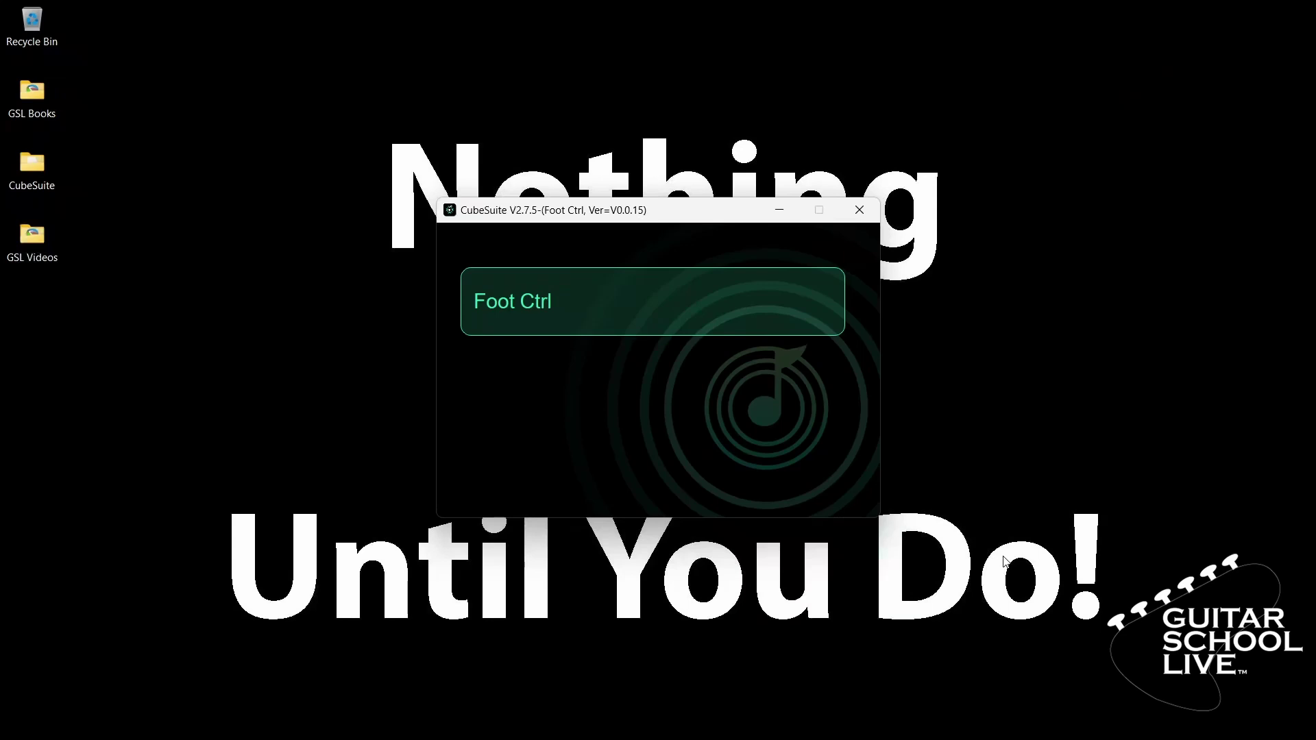
Put Foot Ctrl in Advanced custom mode with Foot Switch [A] on 'Step short or step long'.
left_click(517, 305)
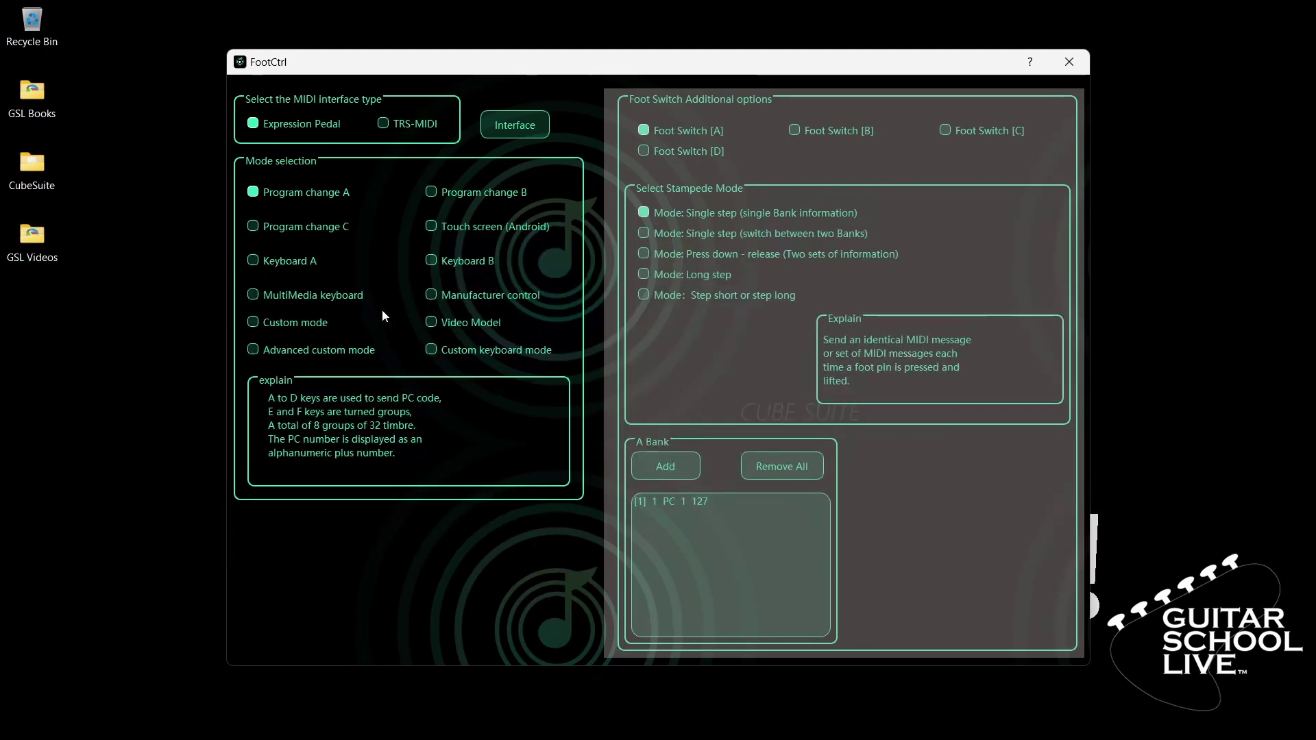
left_click(253, 350)
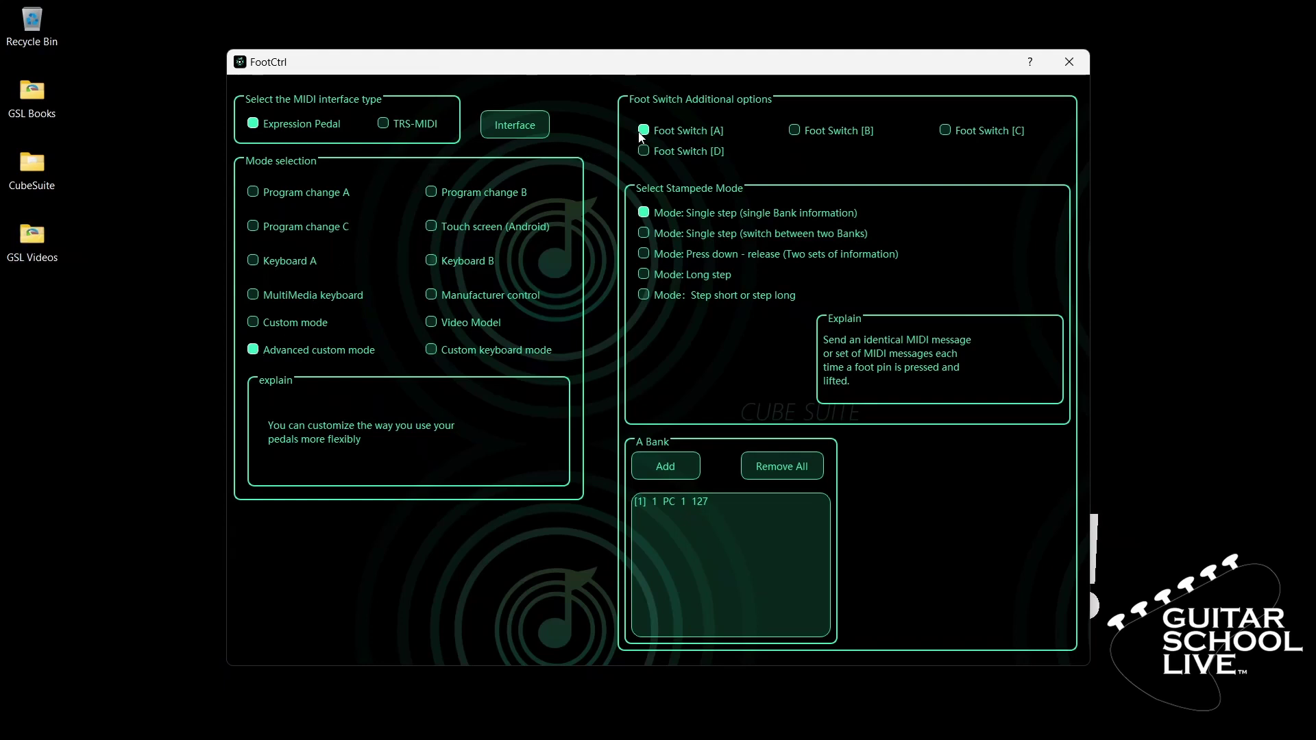
left_click(643, 297)
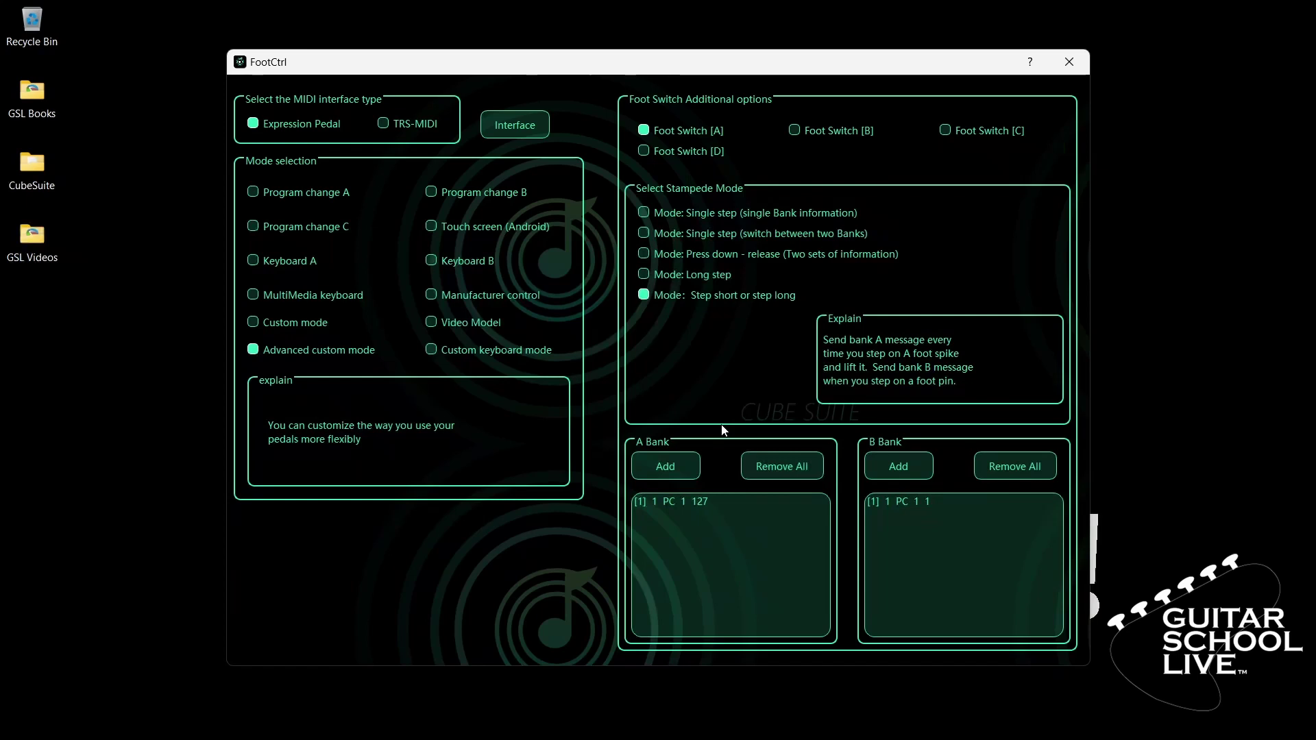
Change Foot Switch [A]'s A Bank message to CC, Data1 1, Data2 127.
double_click(691, 499)
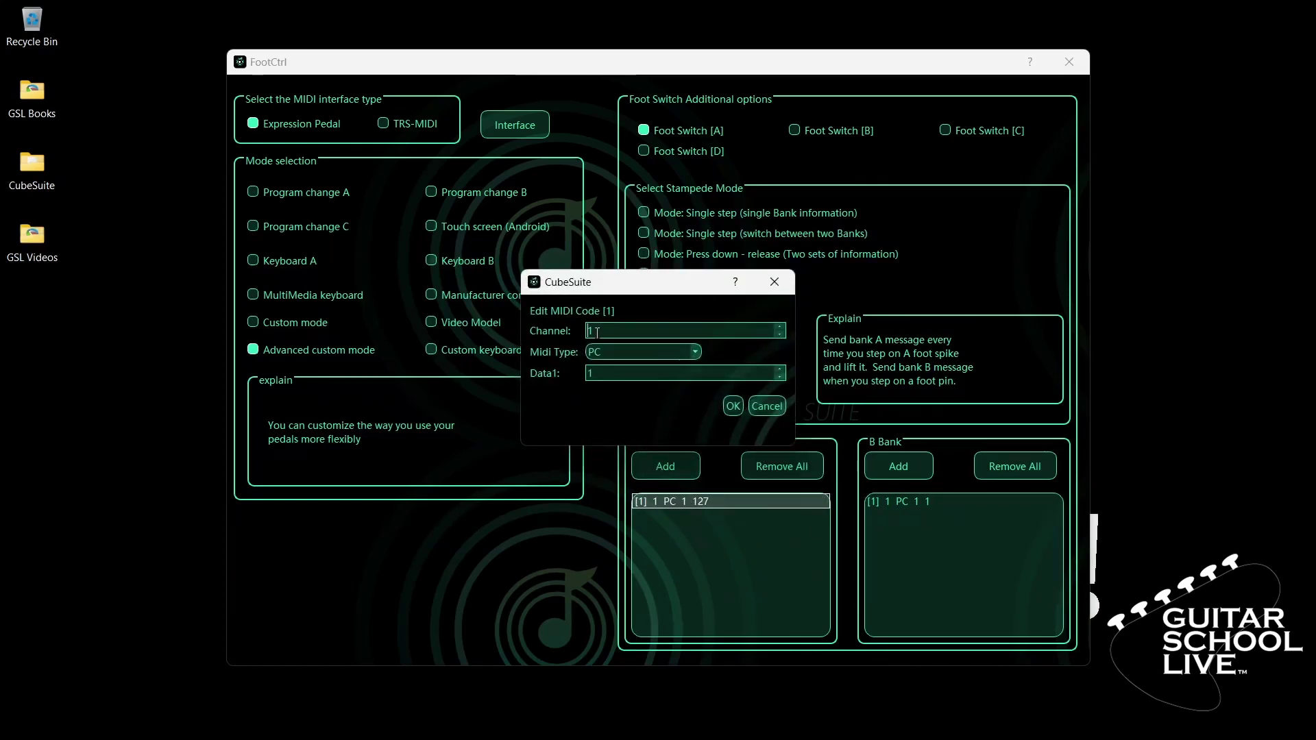
left_click(680, 352)
left_click(631, 381)
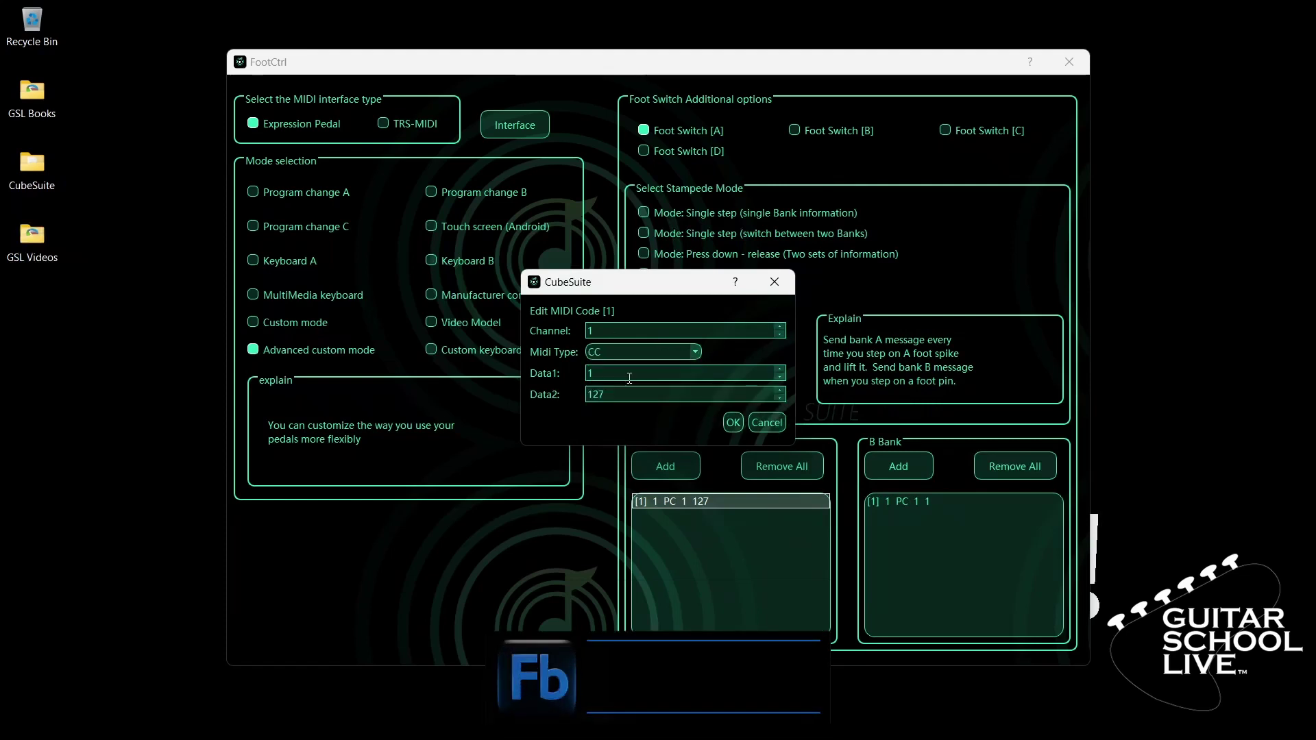
double_click(590, 374)
left_click(693, 376)
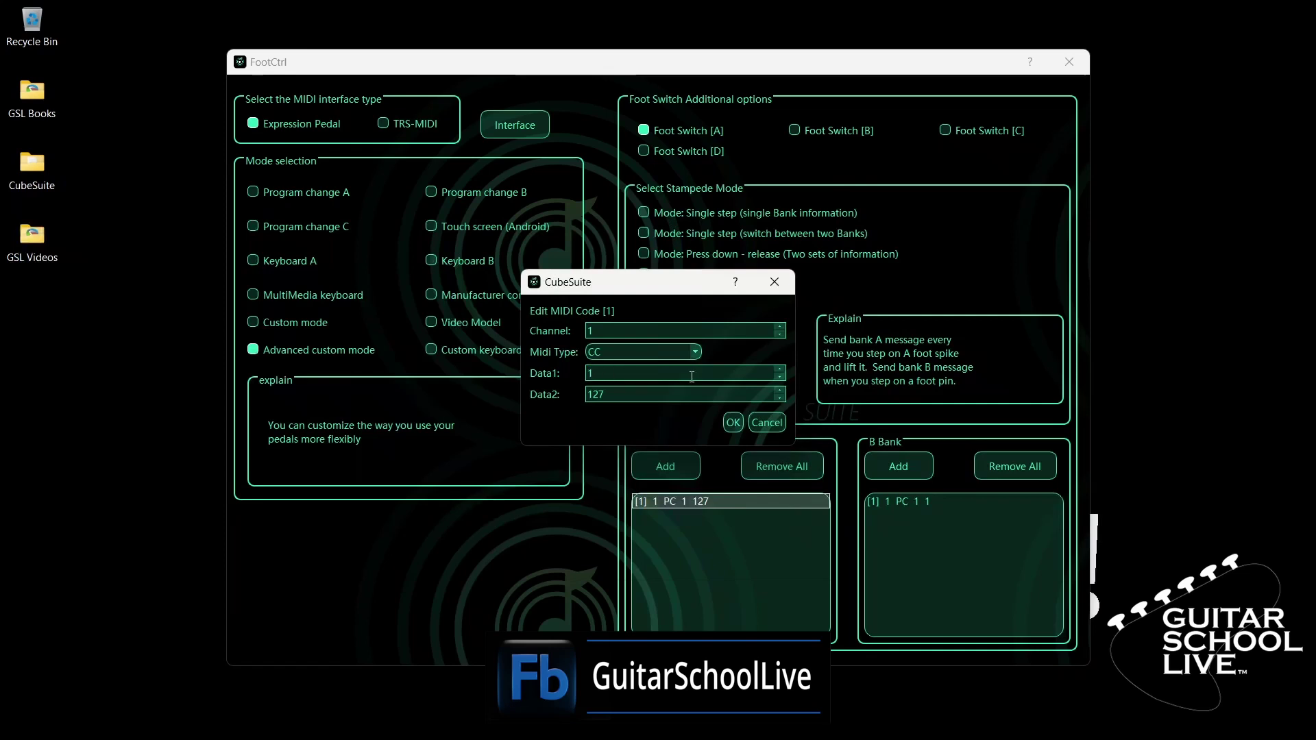
left_click_drag(662, 394, 576, 391)
type("1")
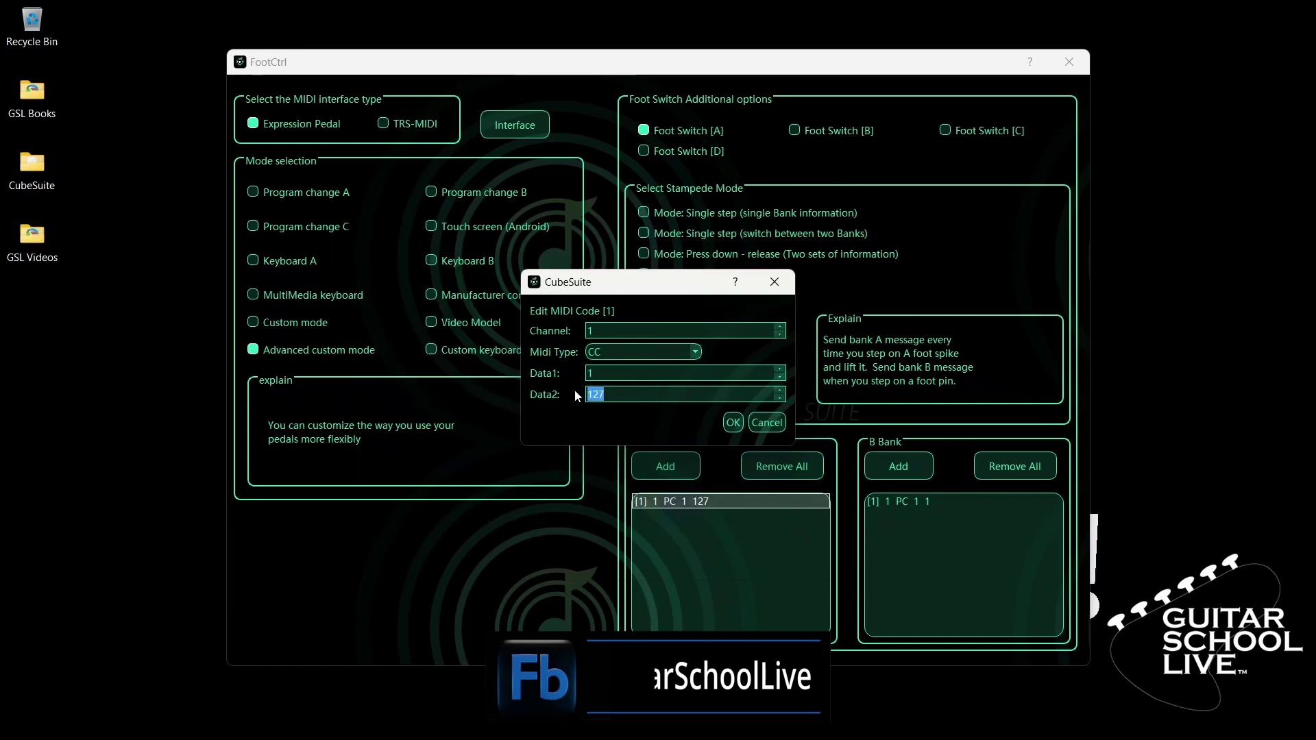
type("27")
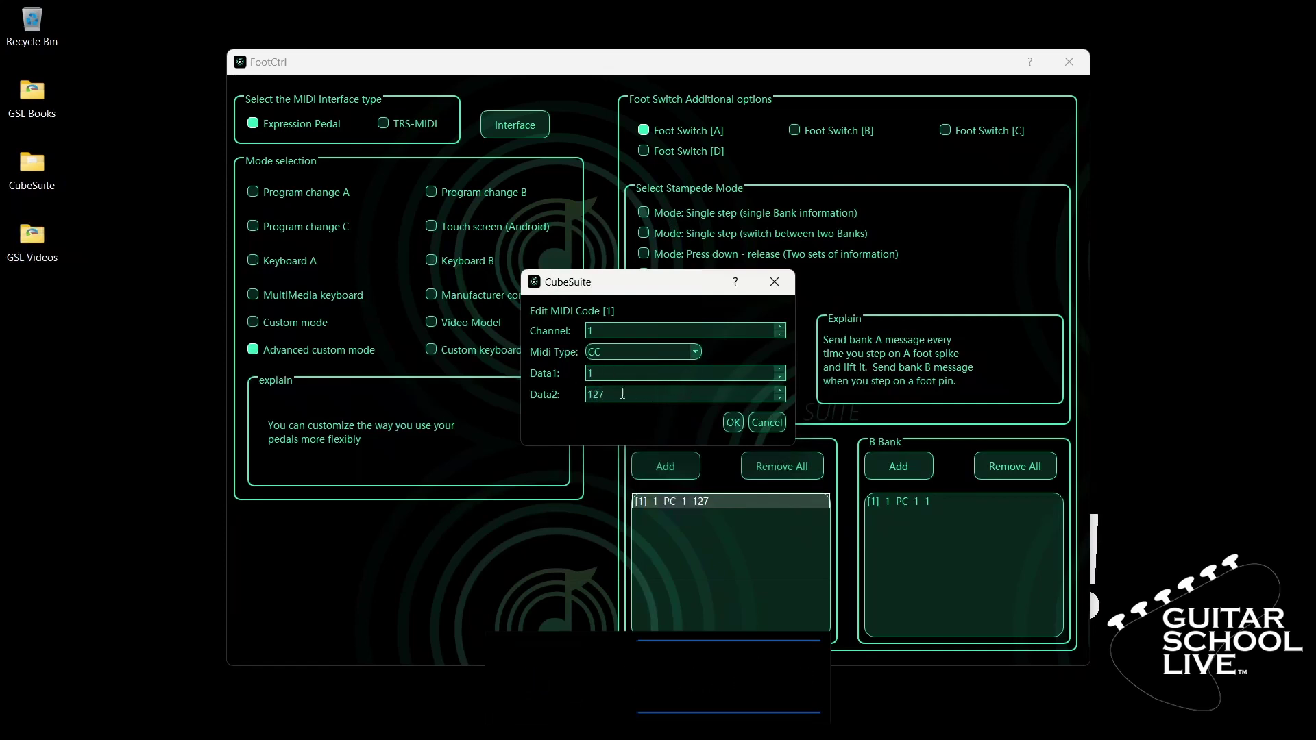
left_click(731, 422)
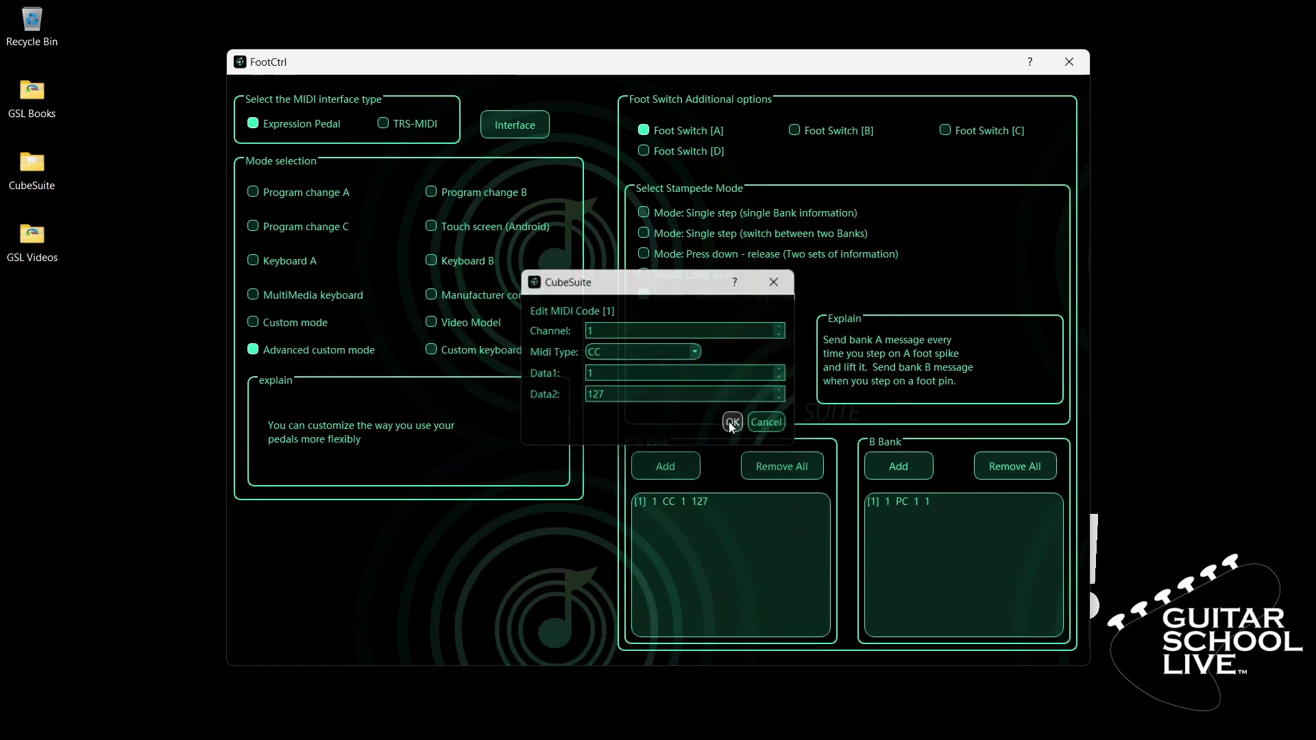
Set the B Bank PC message's Data1 to 0, making it PC 0 1.
left_click(902, 503)
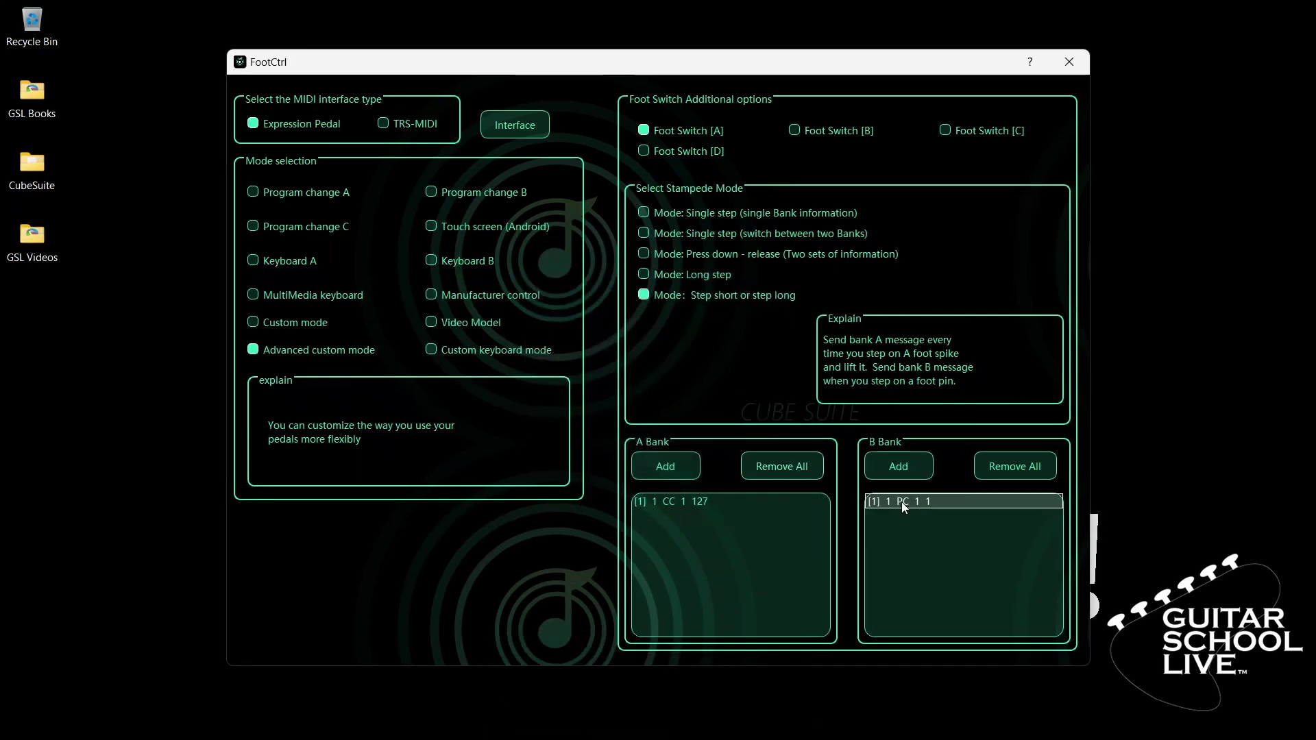
double_click(902, 502)
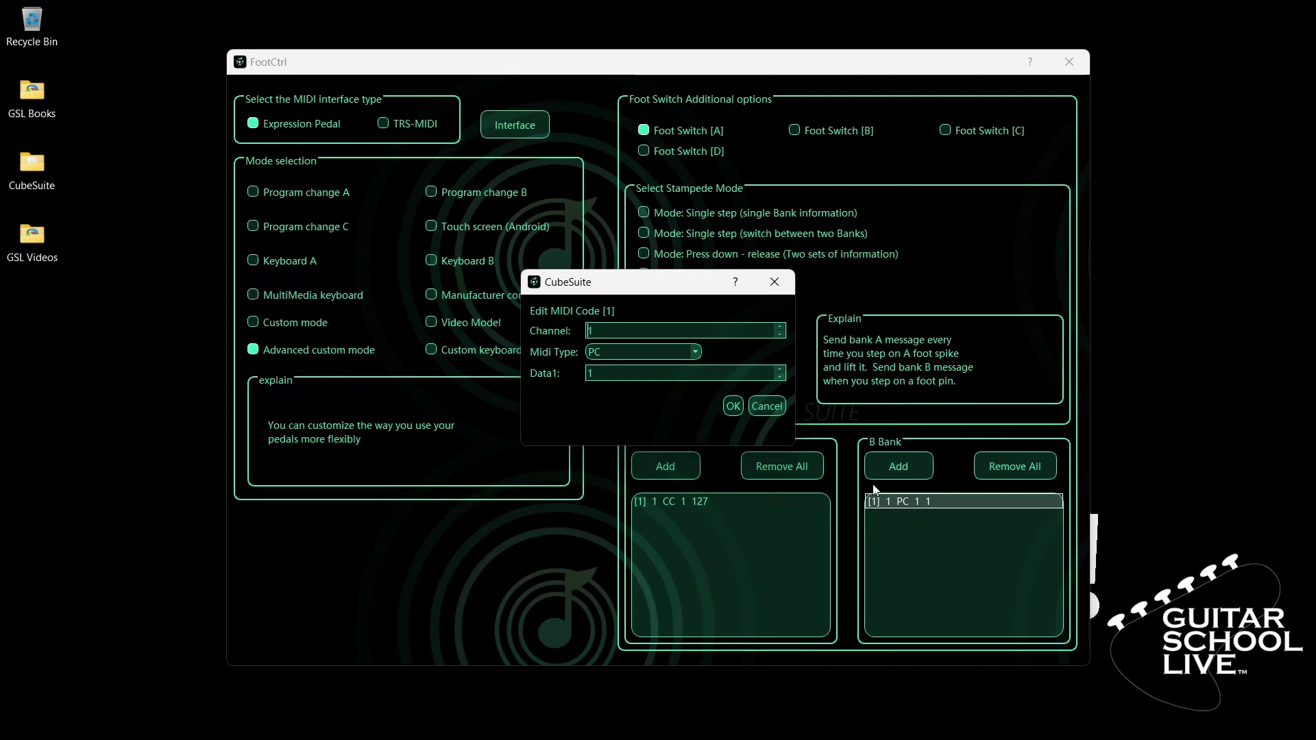
left_click(827, 480)
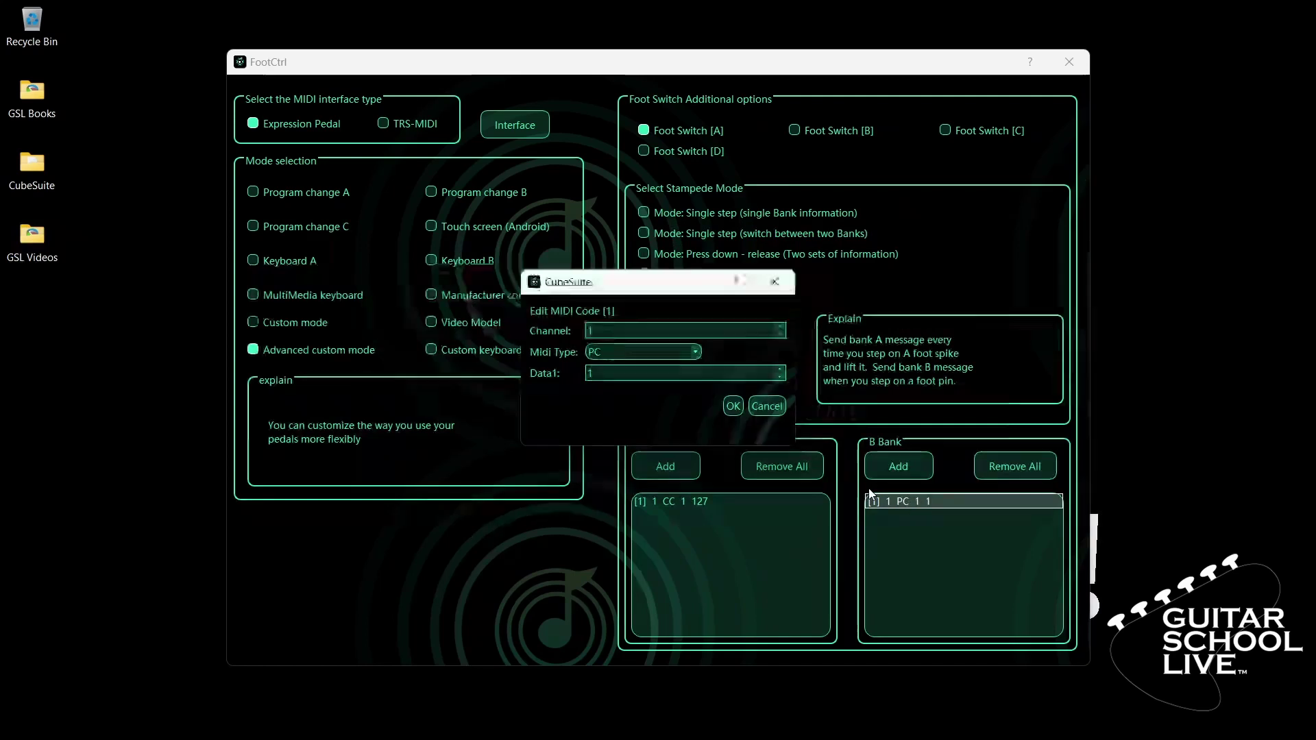
left_click(603, 331)
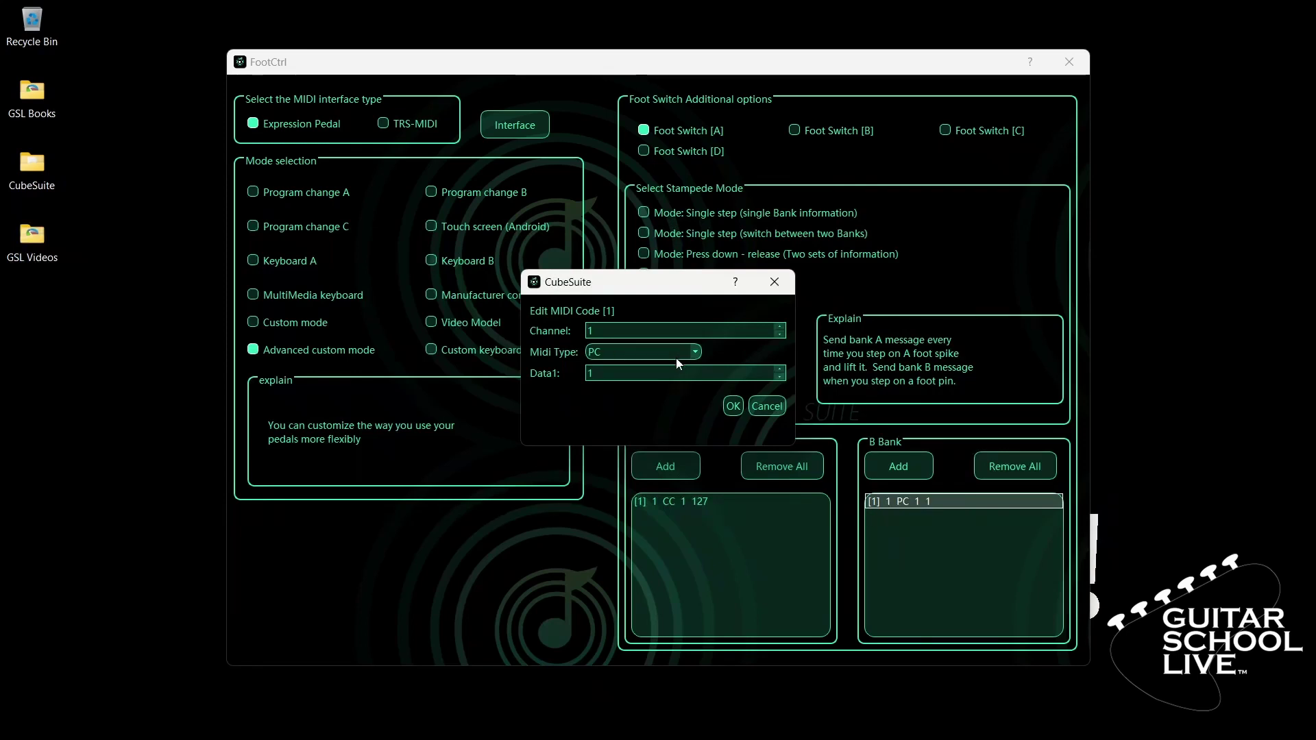
double_click(639, 374)
type("0")
left_click(733, 406)
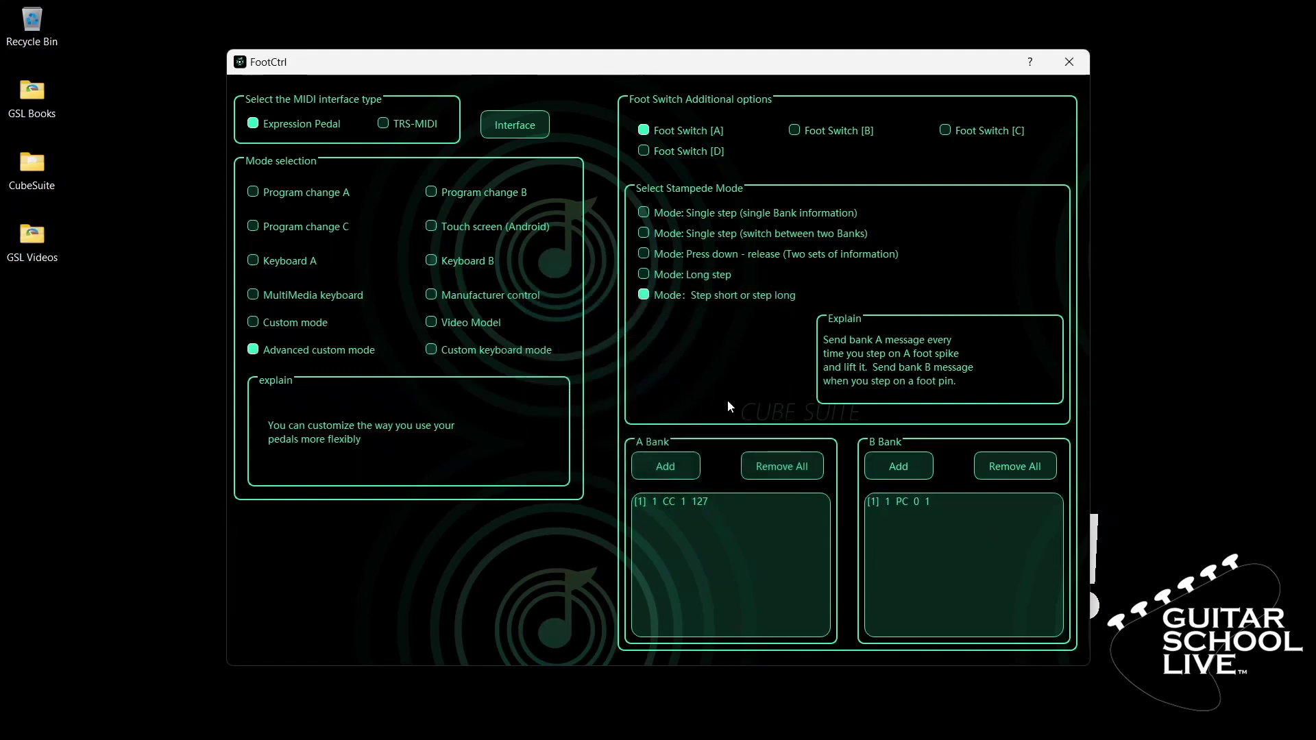
Set Foot Switch [B] to 'Step short or step long' with A Bank sending CC 2 127.
left_click(795, 131)
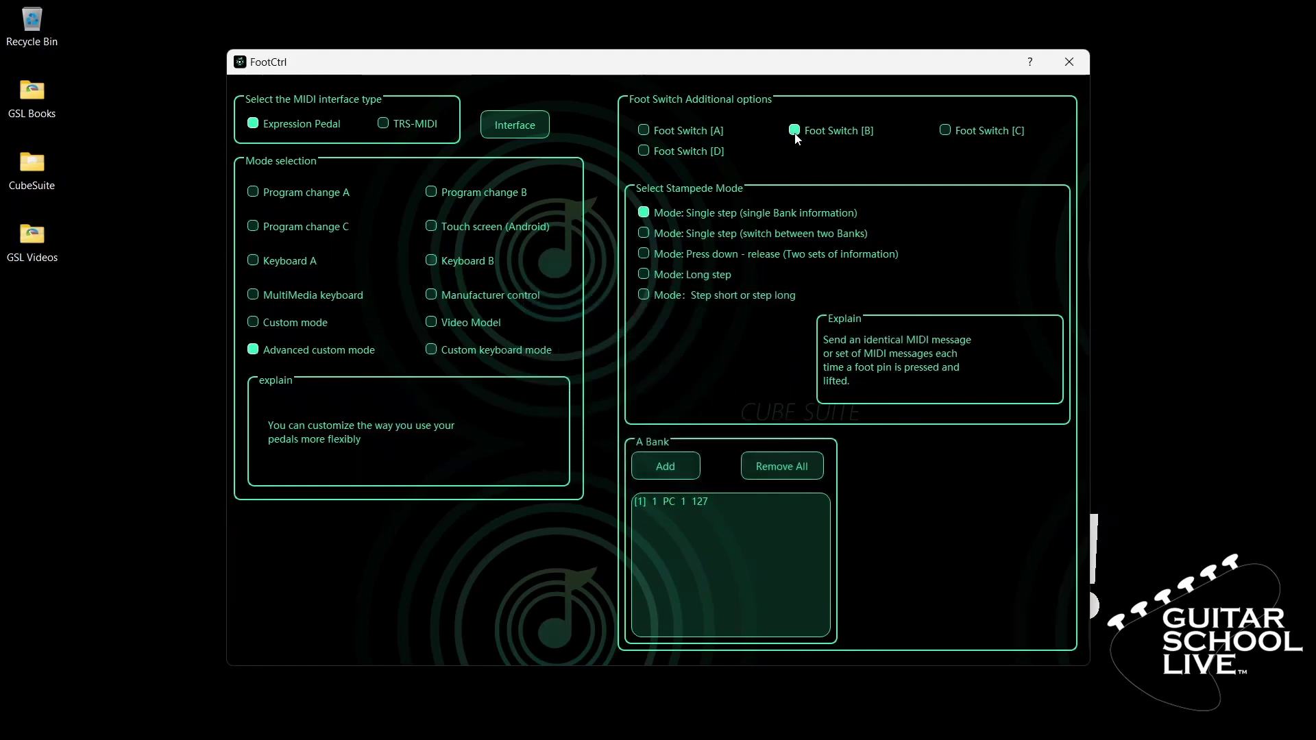
left_click(645, 299)
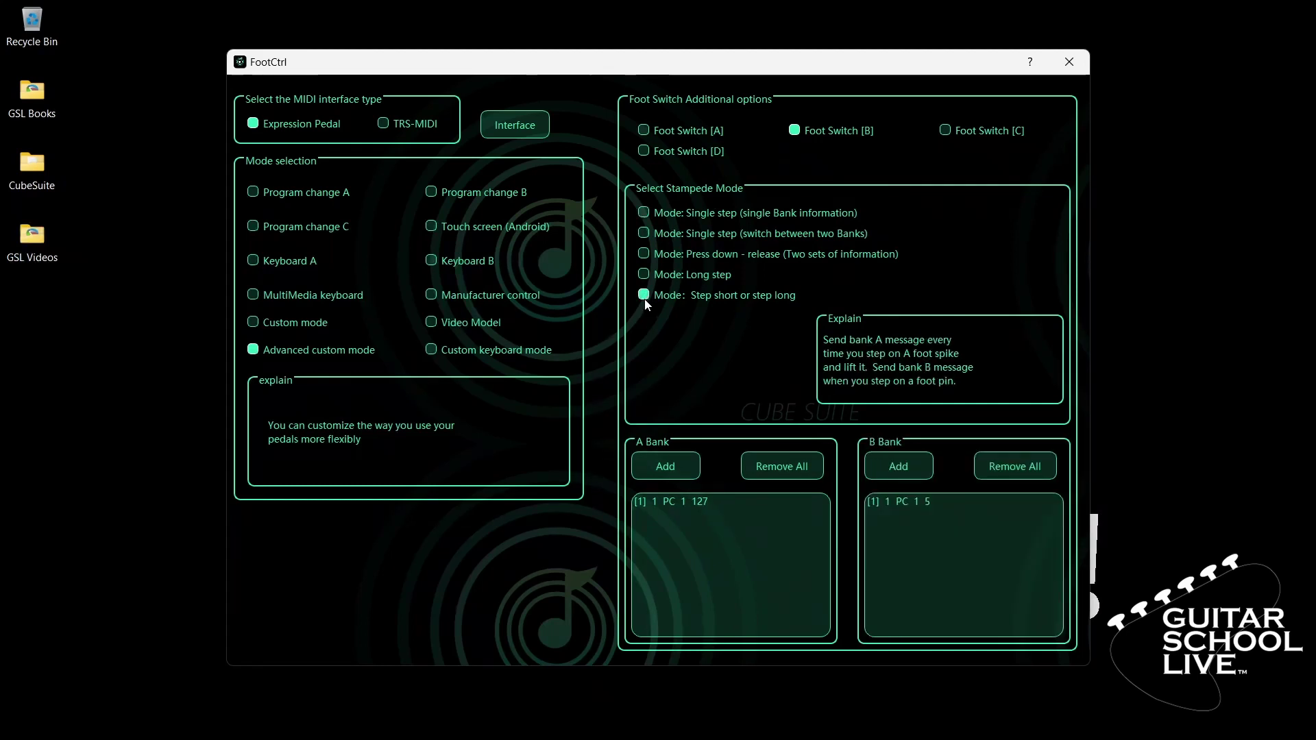
left_click(699, 502)
double_click(700, 503)
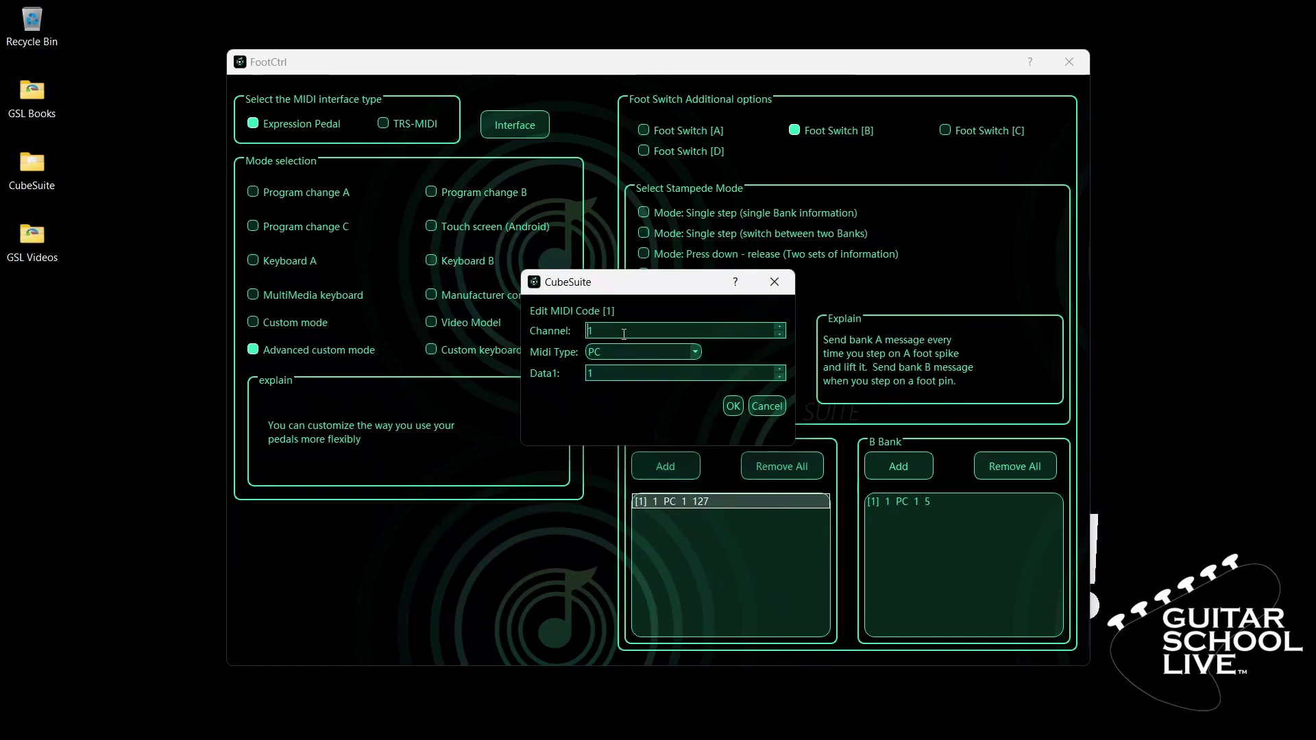
left_click(693, 353)
left_click(635, 380)
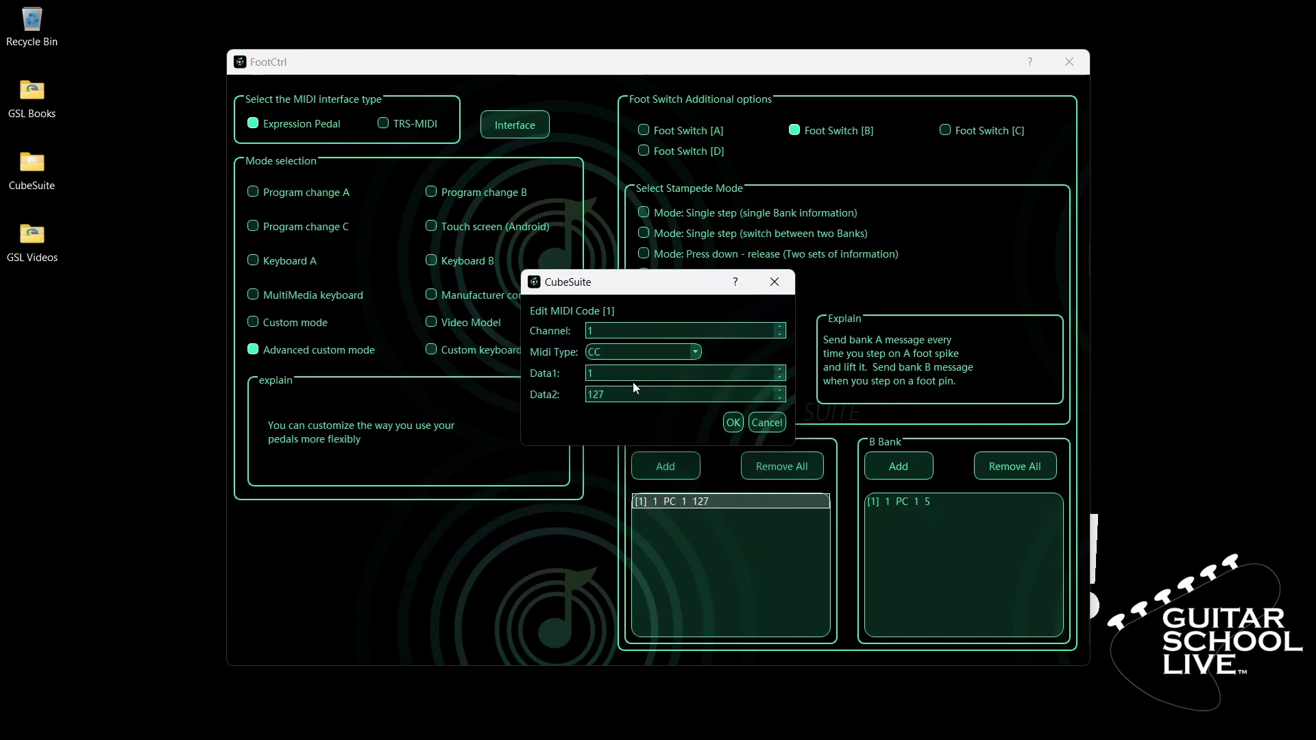
double_click(589, 374)
type("2")
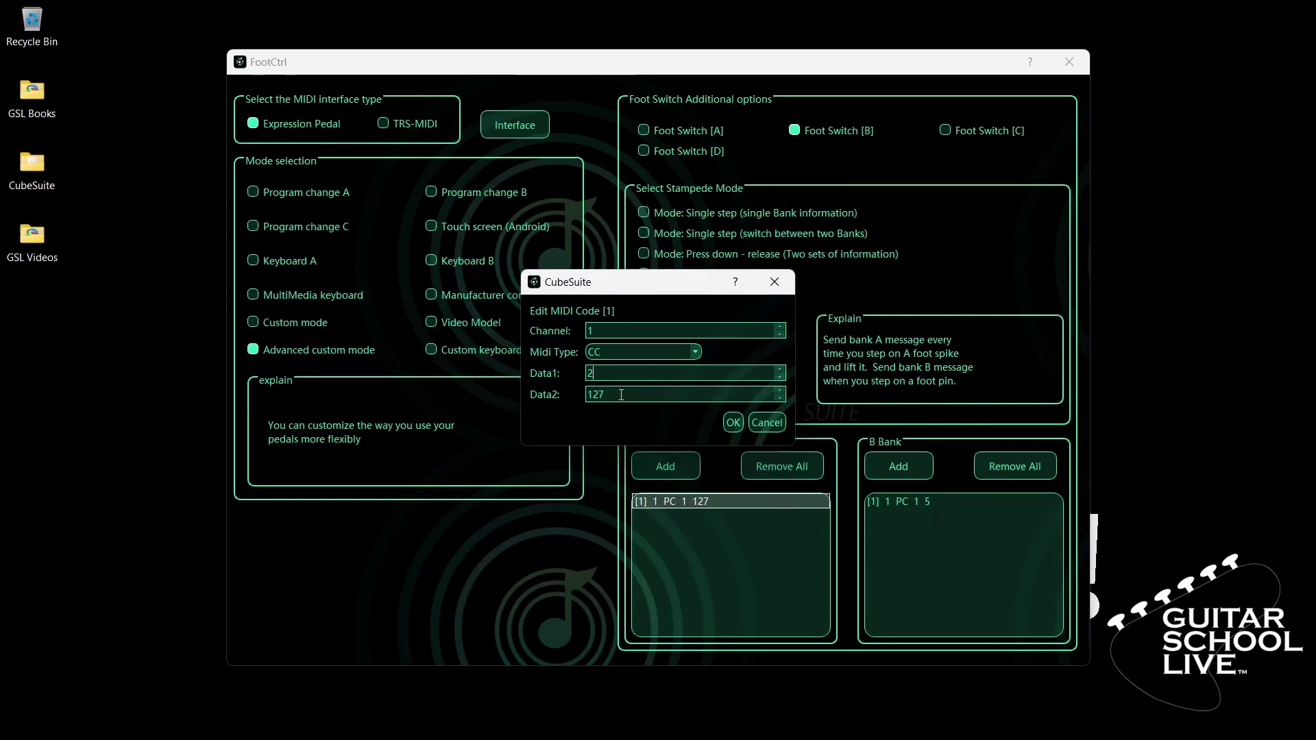
left_click(732, 423)
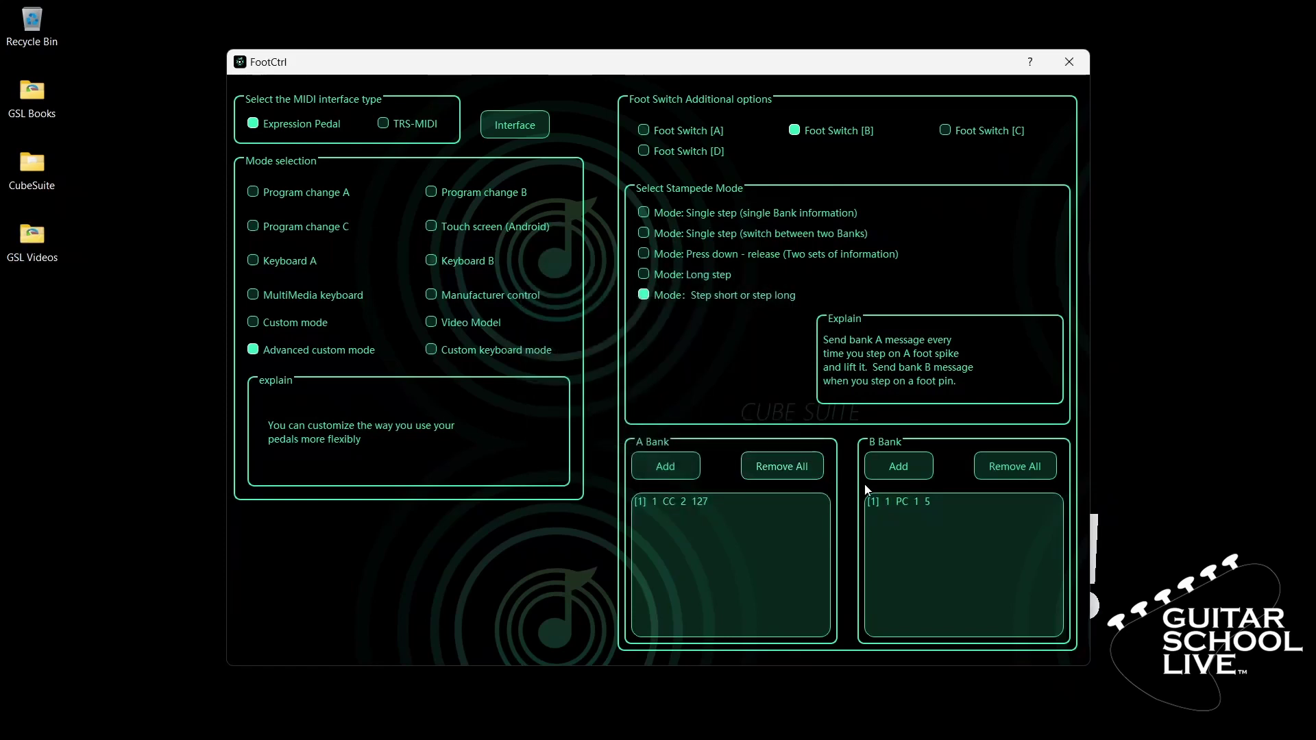
Review Foot Switch [B]'s B Bank message, leaving it as a PC message.
double_click(894, 501)
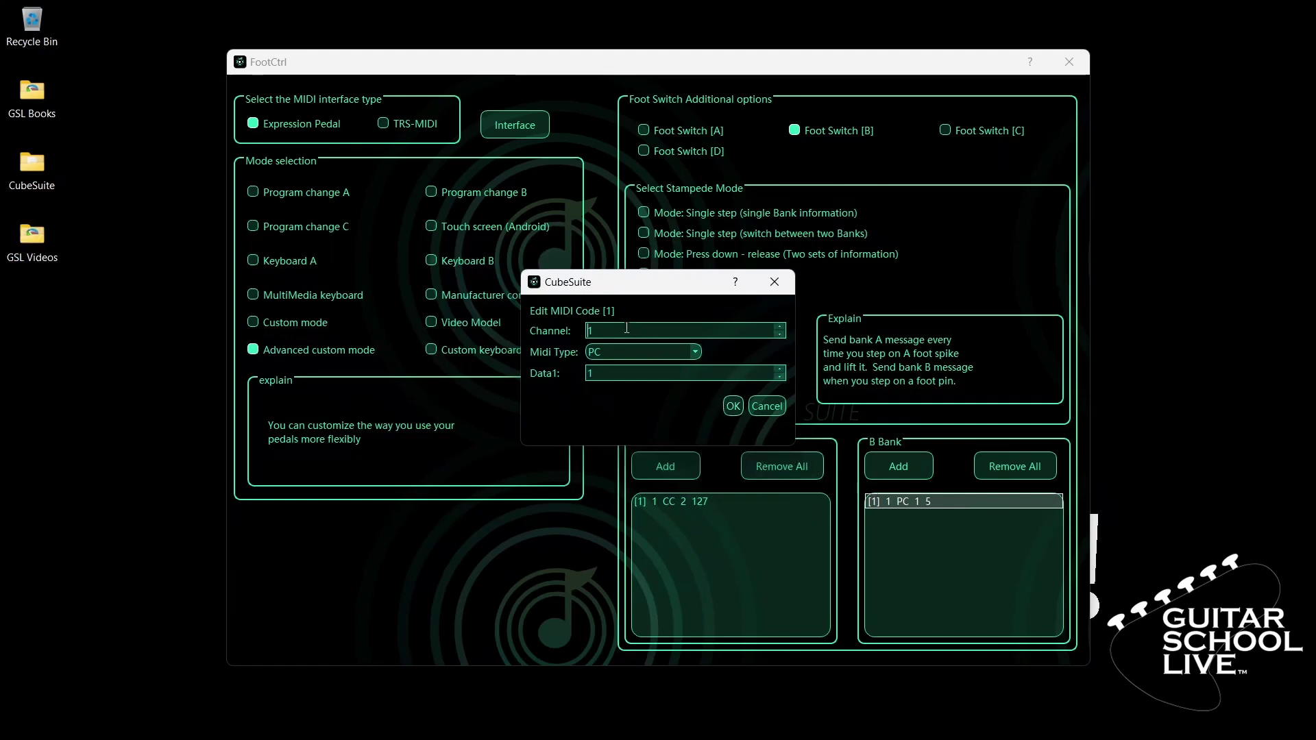
left_click(694, 352)
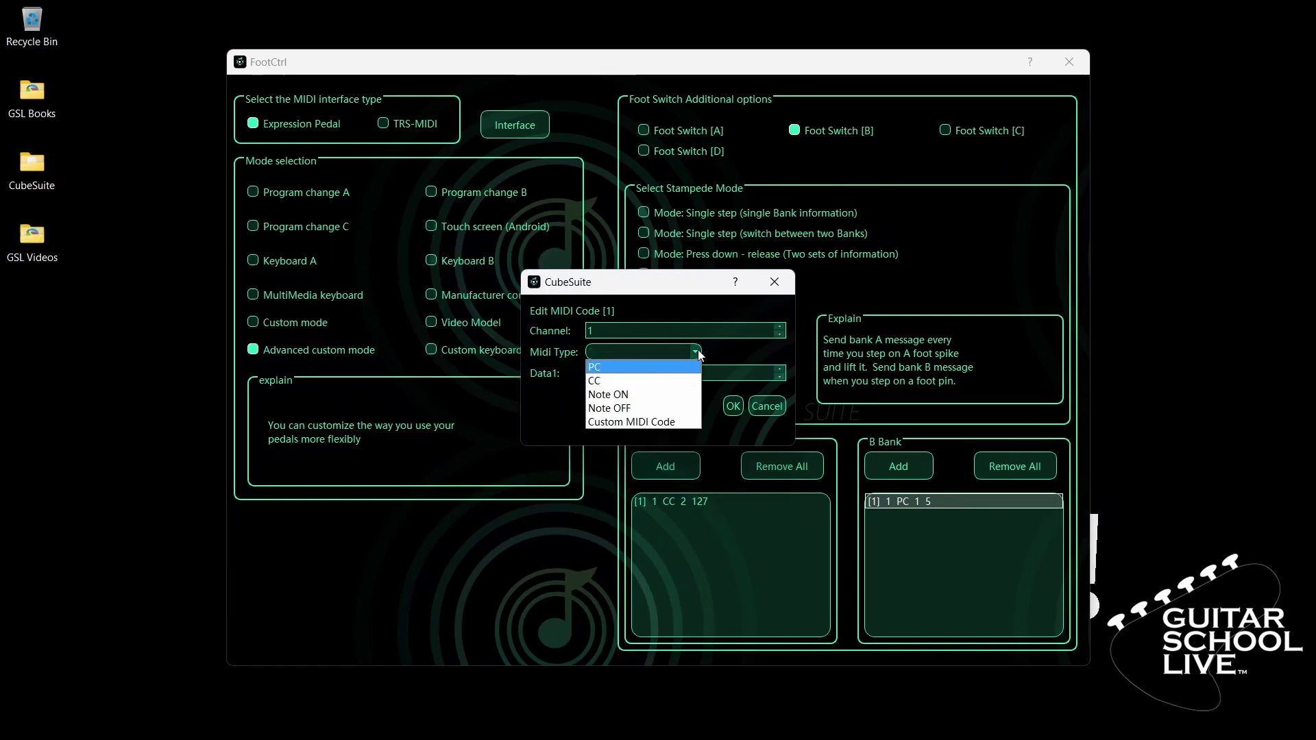
left_click(683, 365)
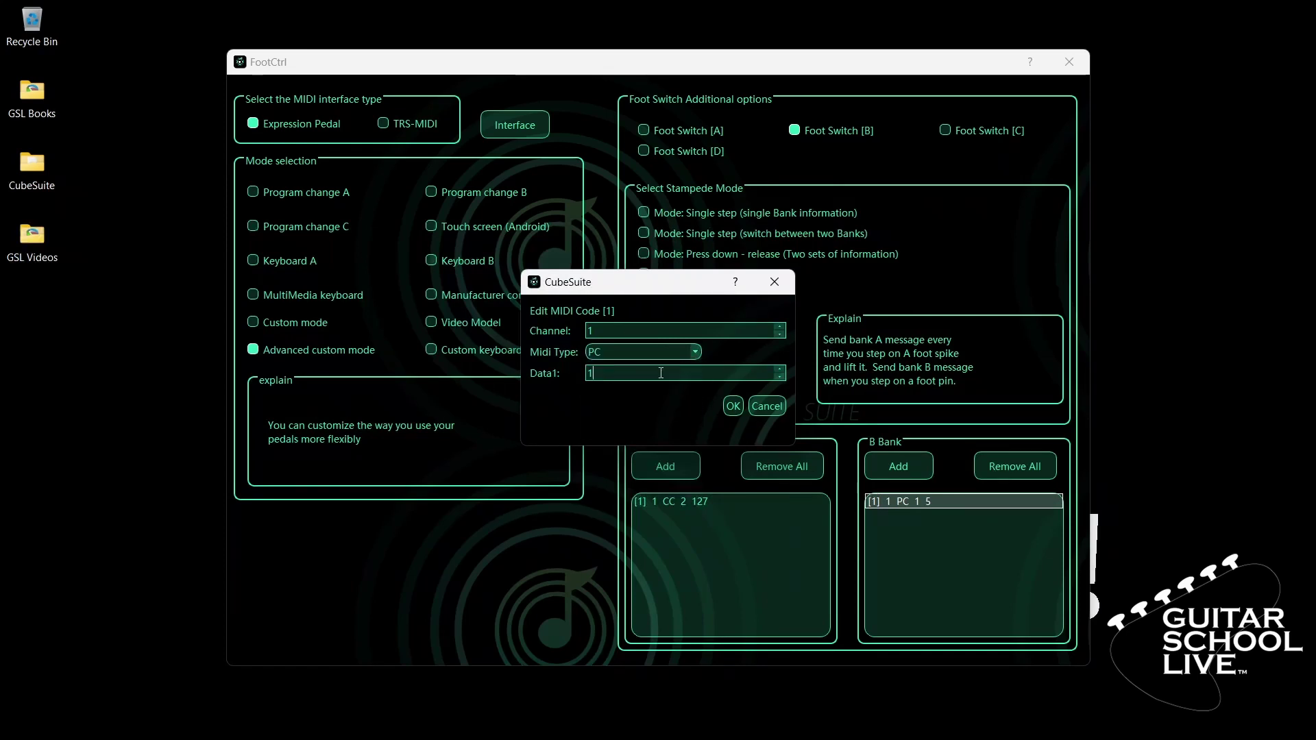
left_click_drag(676, 374, 561, 371)
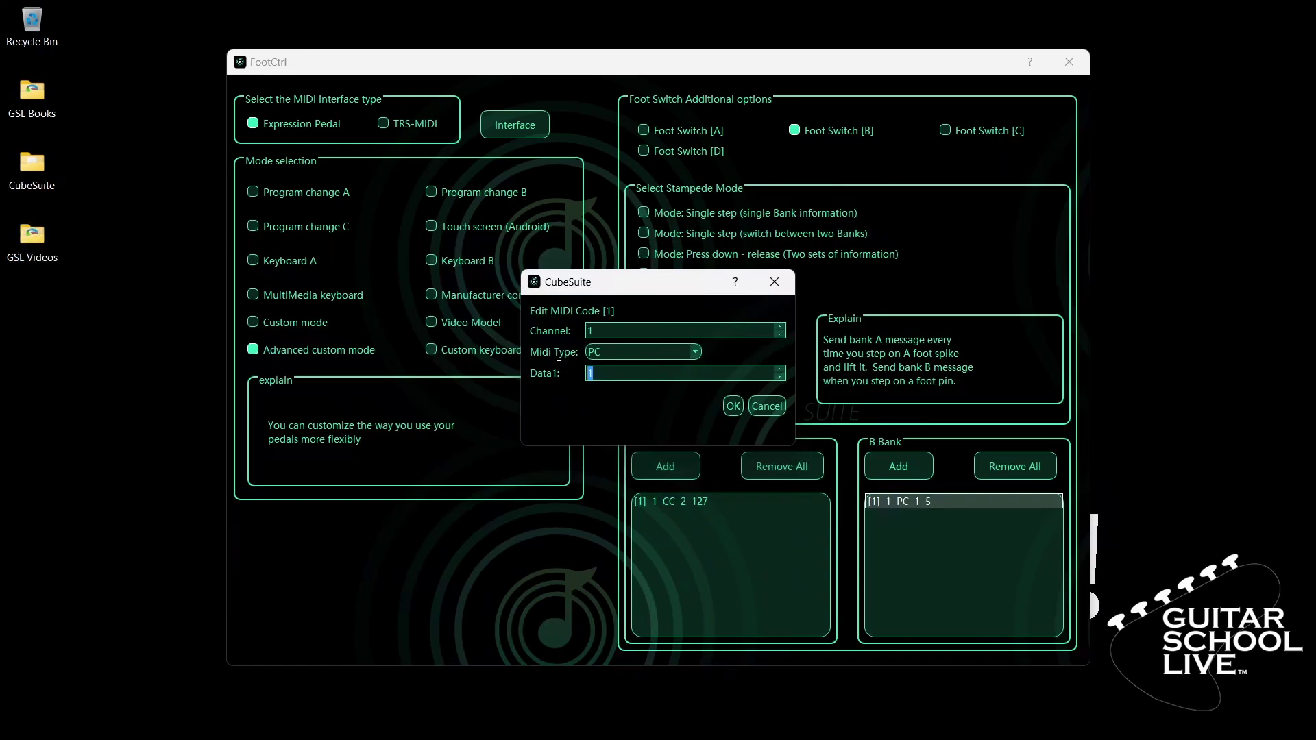
left_click(731, 405)
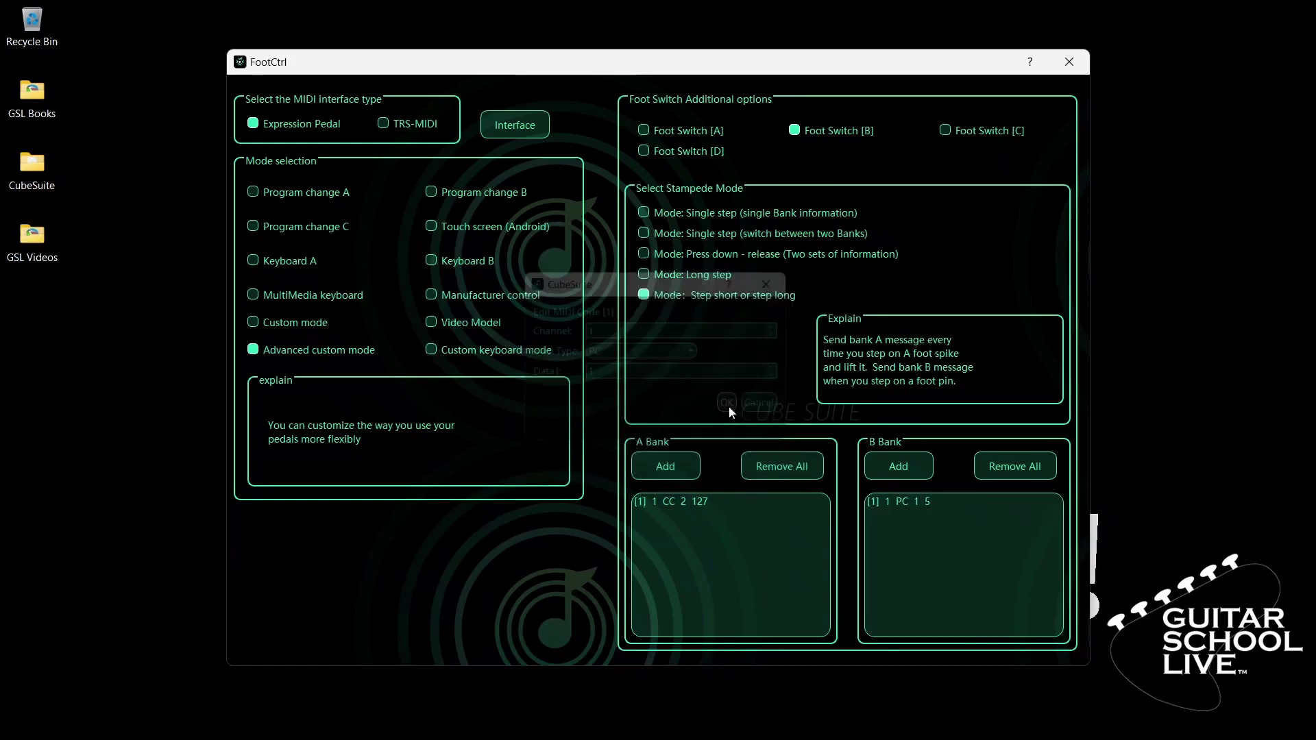
Set Foot Switch [C] to 'Step short or step long' with A Bank sending CC 3 127.
left_click(946, 130)
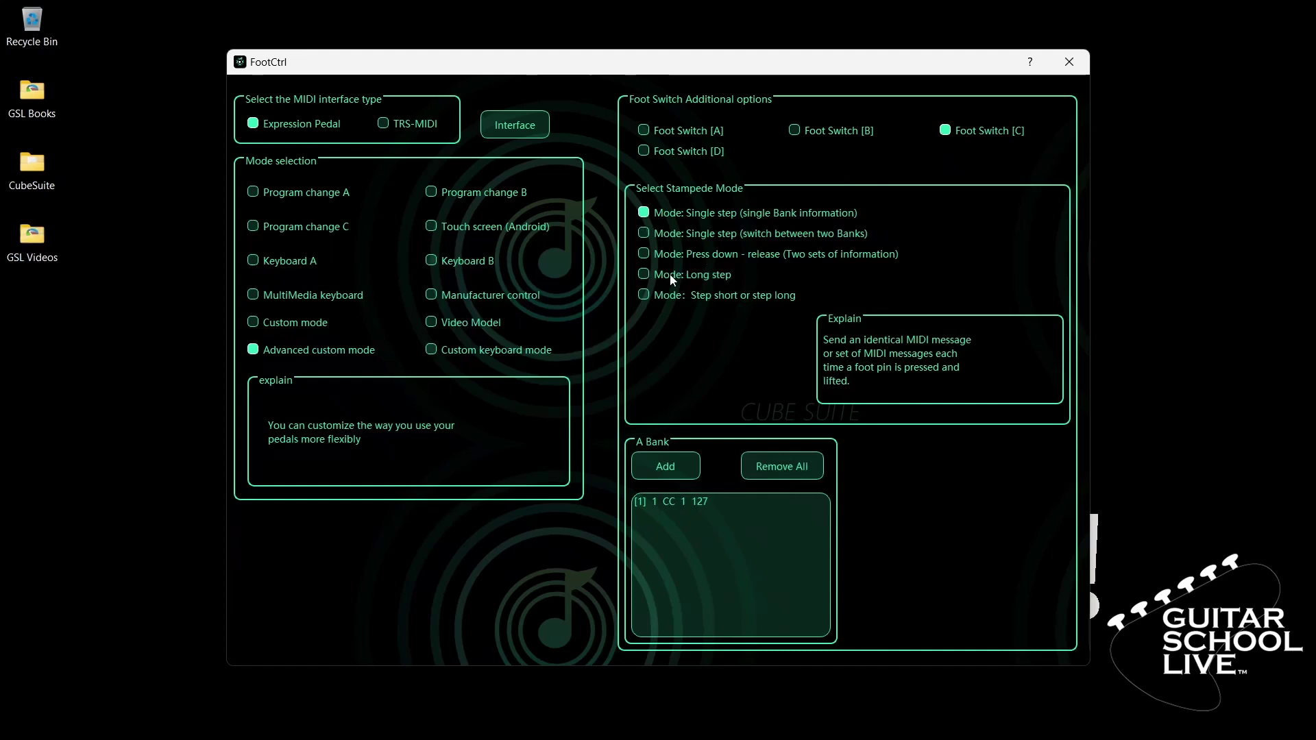
left_click(664, 297)
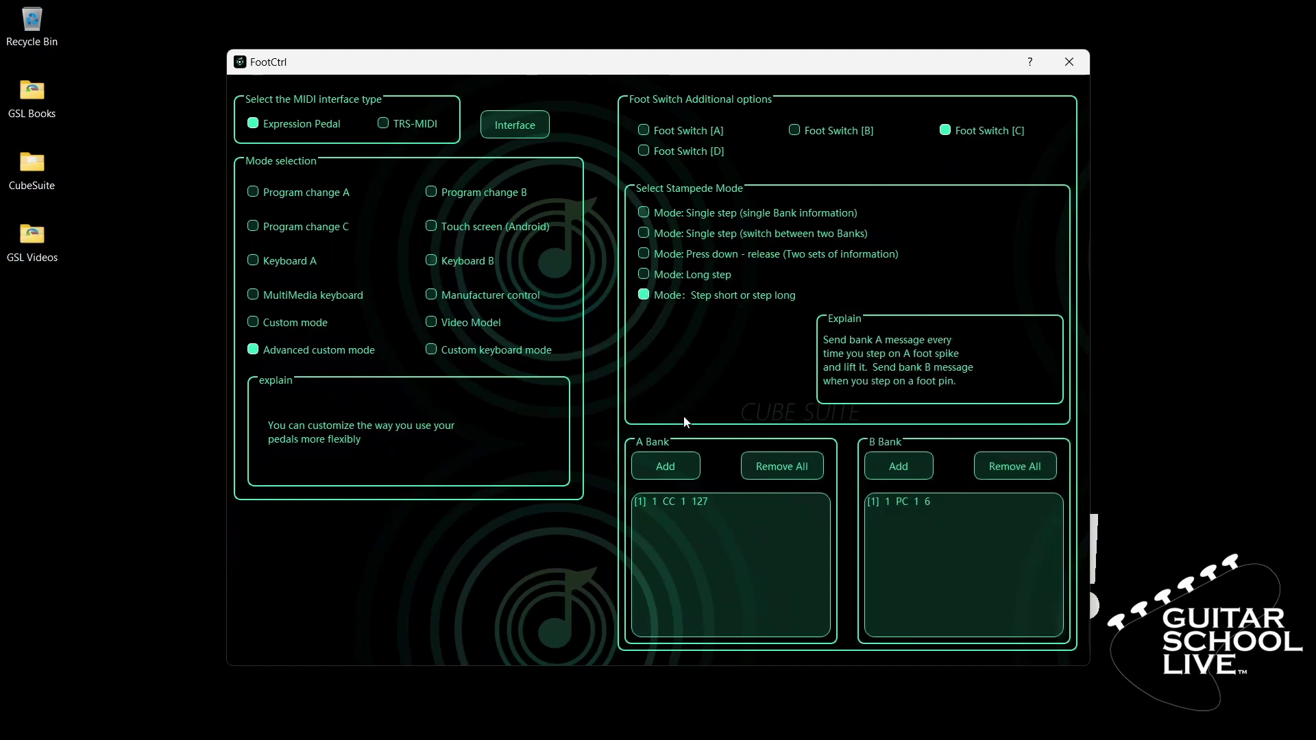
left_click(690, 501)
double_click(691, 502)
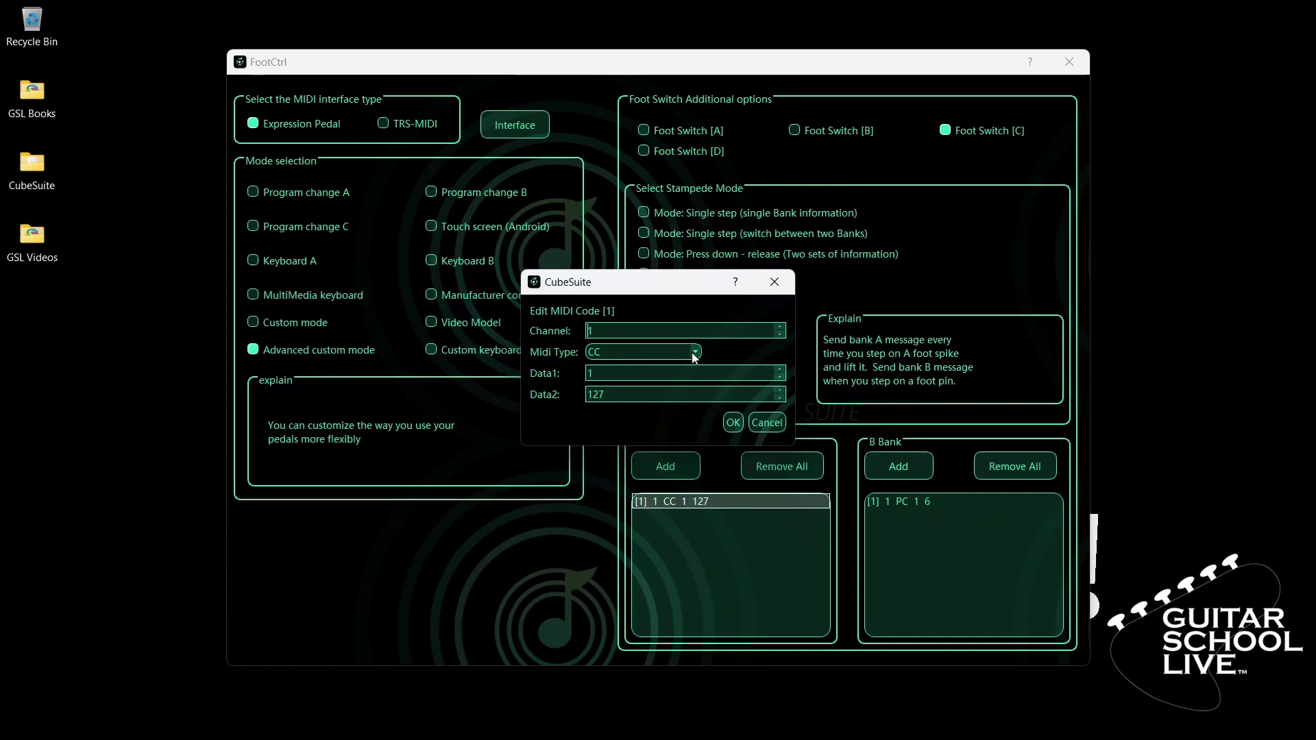
left_click_drag(649, 373, 576, 374)
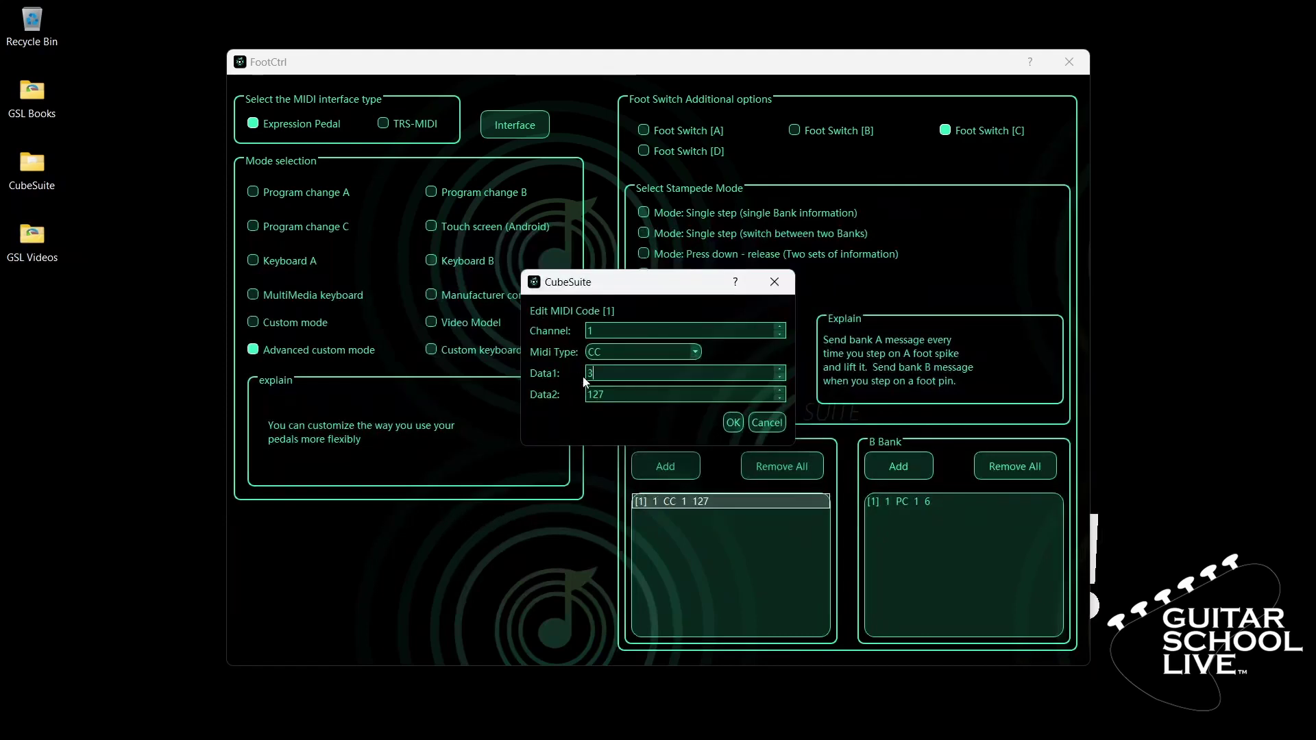
type("3")
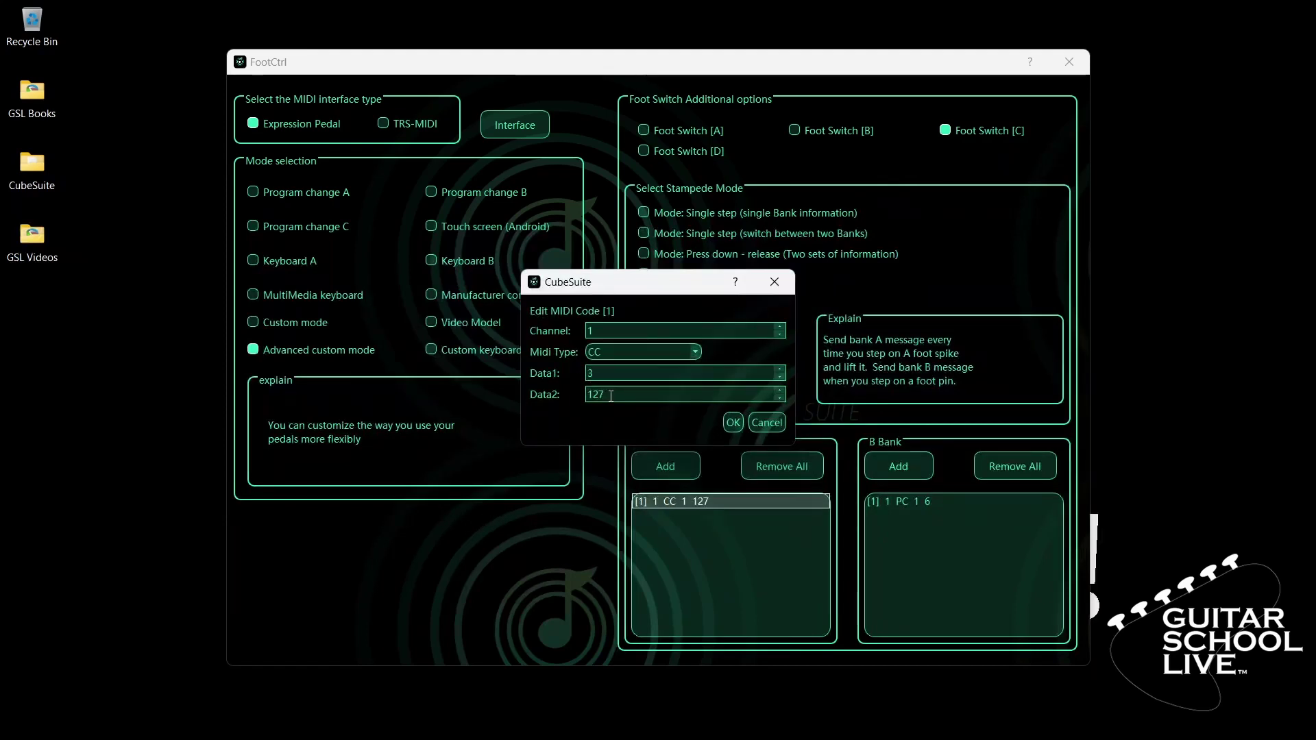
left_click(735, 422)
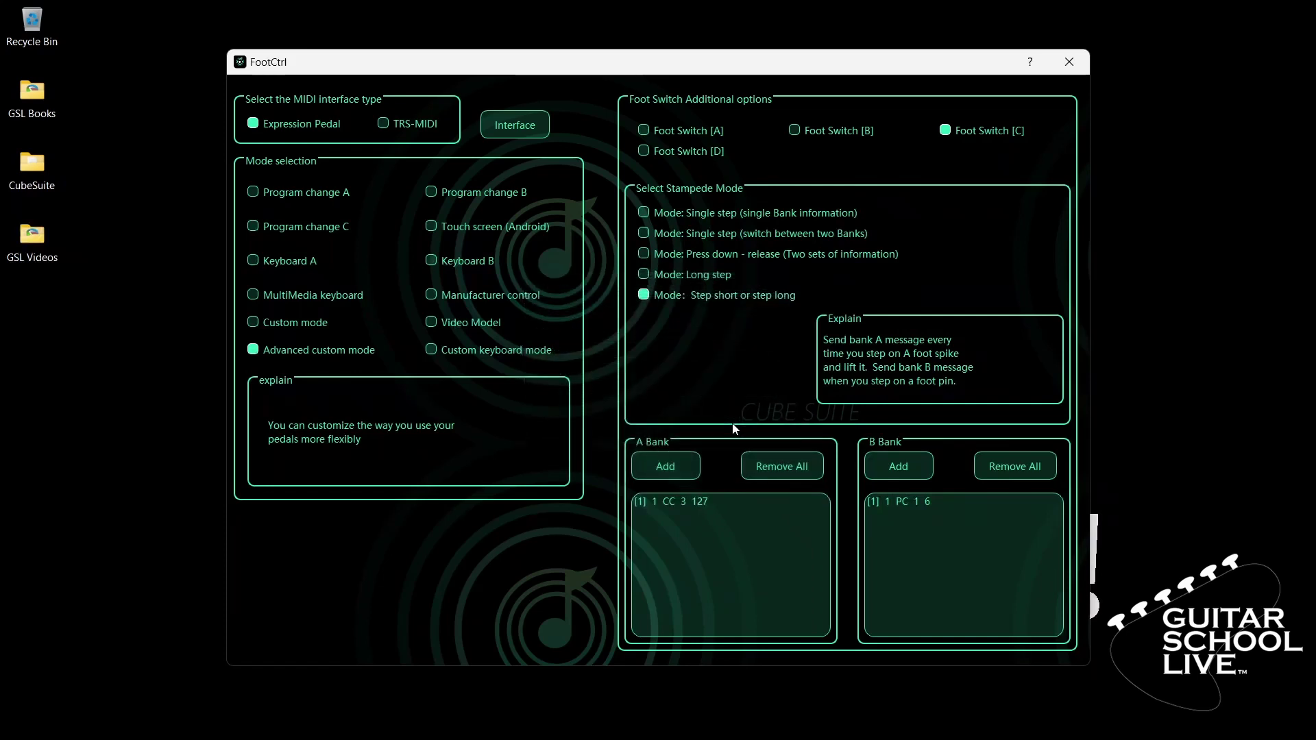
Change Foot Switch [C]'s B Bank program change Data1 to 2.
left_click(908, 499)
double_click(911, 504)
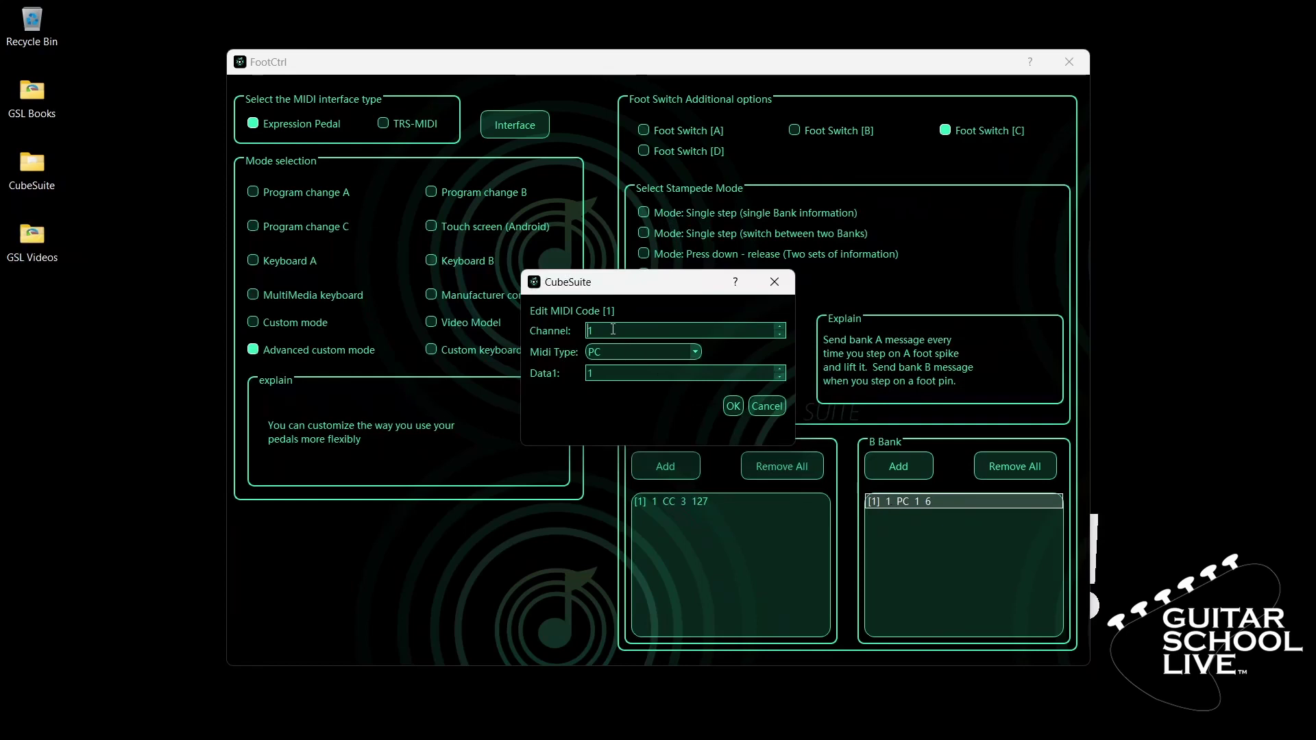
left_click(675, 354)
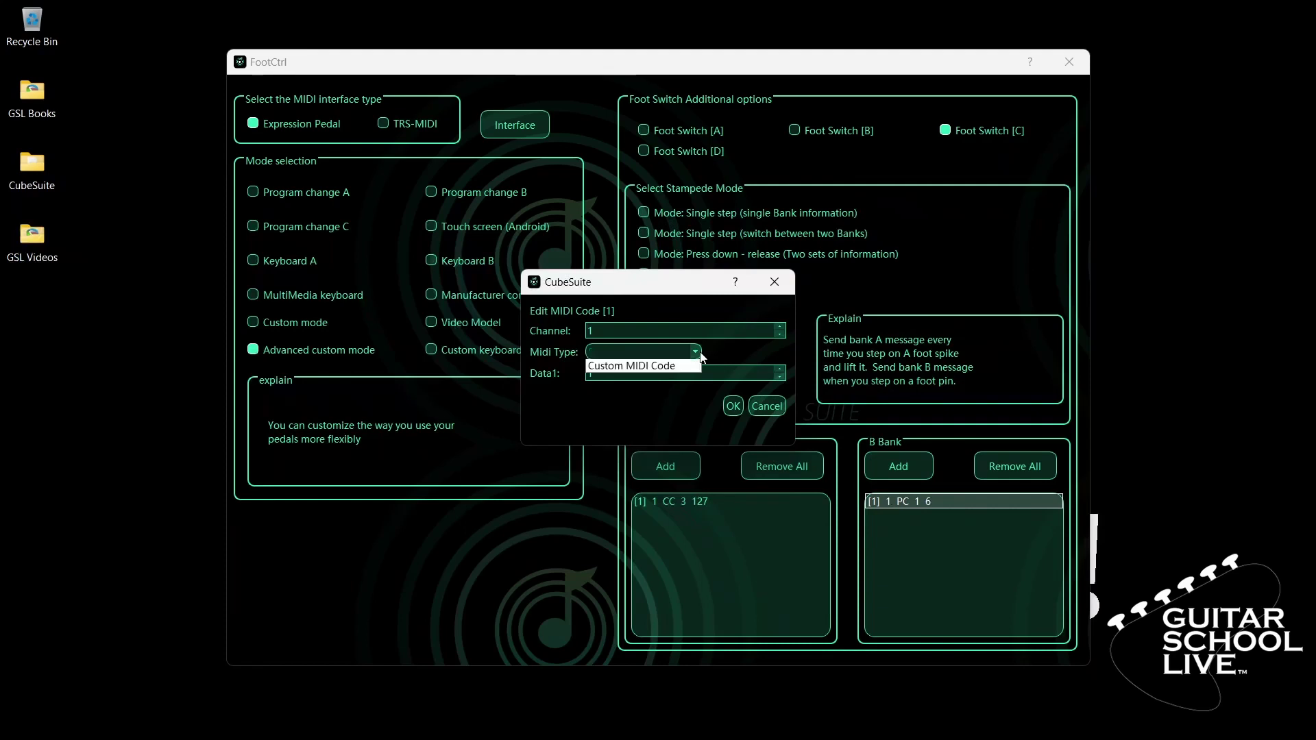
left_click(662, 365)
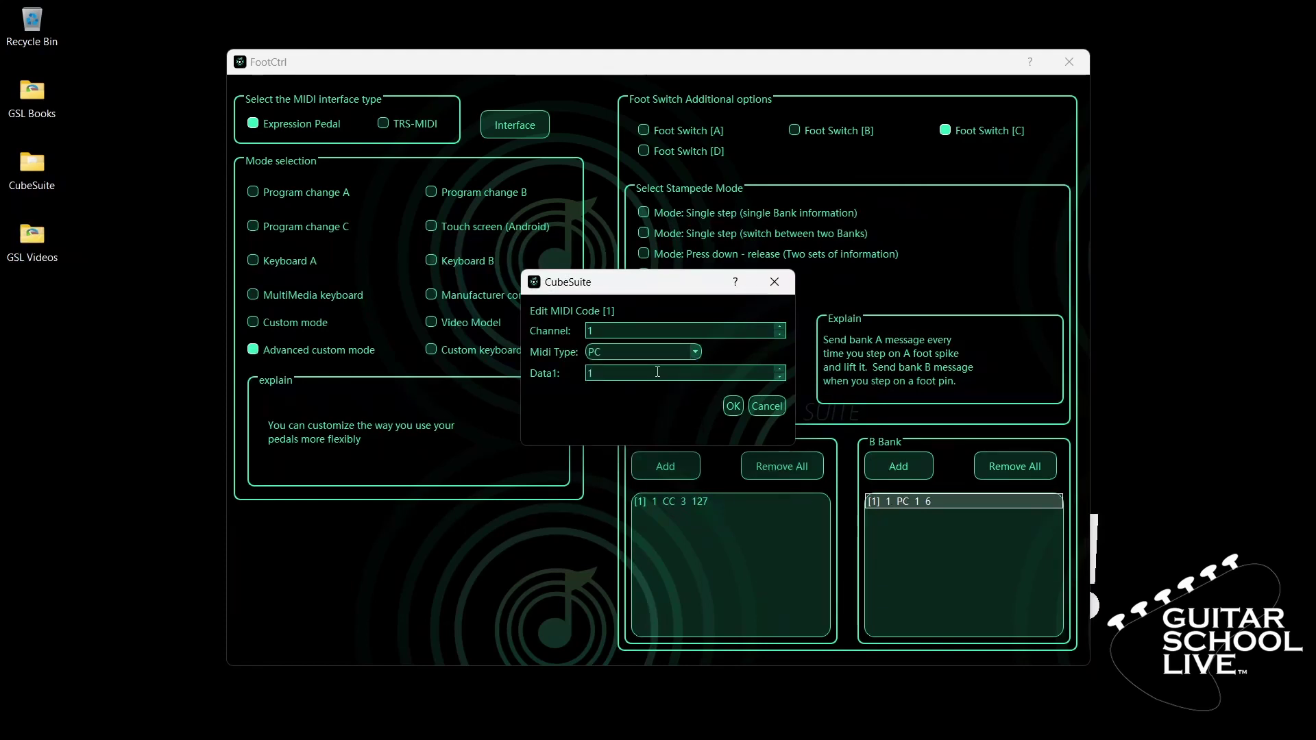
left_click_drag(591, 373, 578, 368)
type("2")
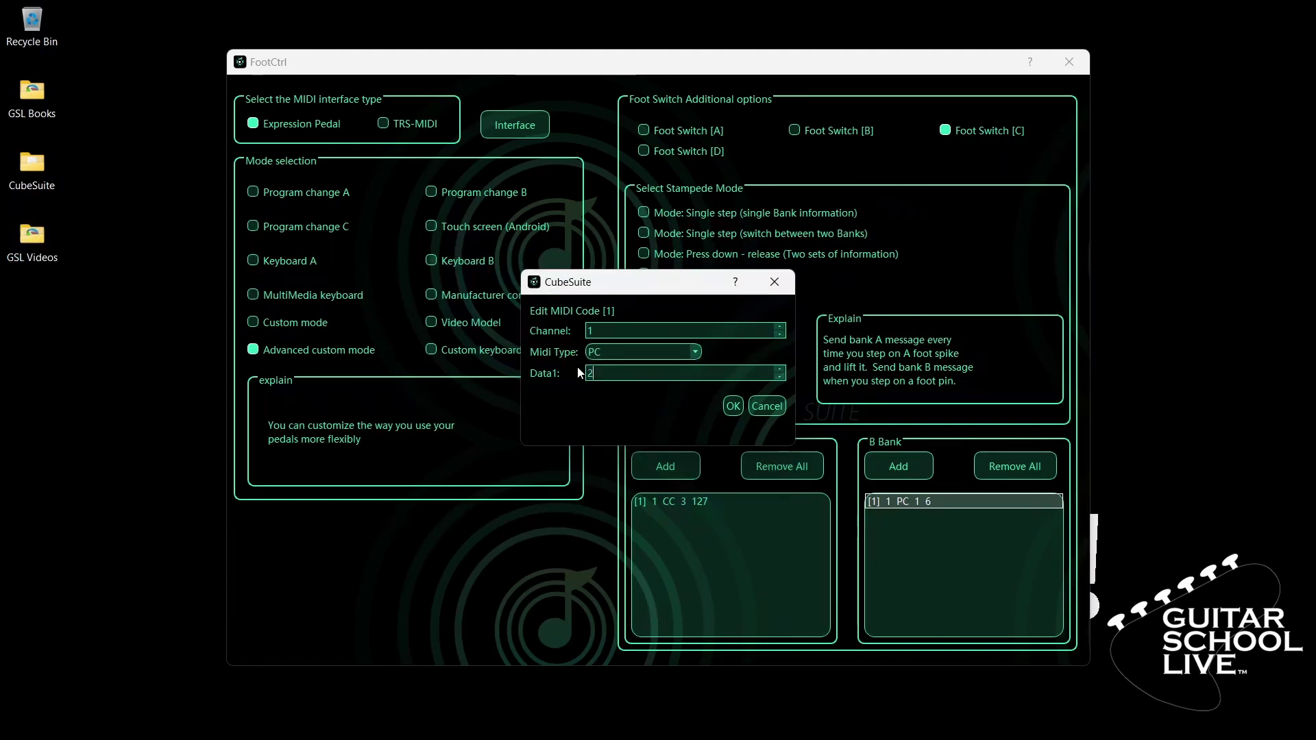
left_click(734, 407)
Set Foot Switch D to 'Step short or step long' with A Bank sending CC 4.
left_click(684, 155)
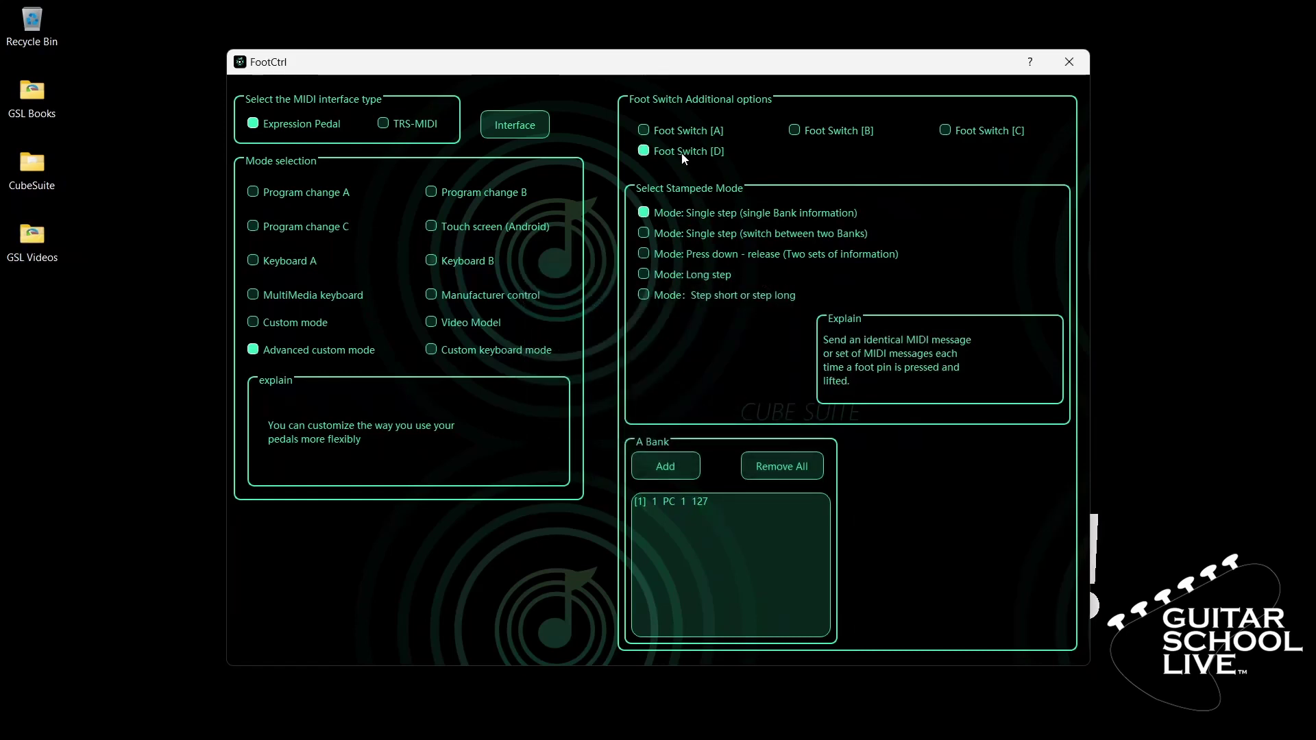
left_click(668, 297)
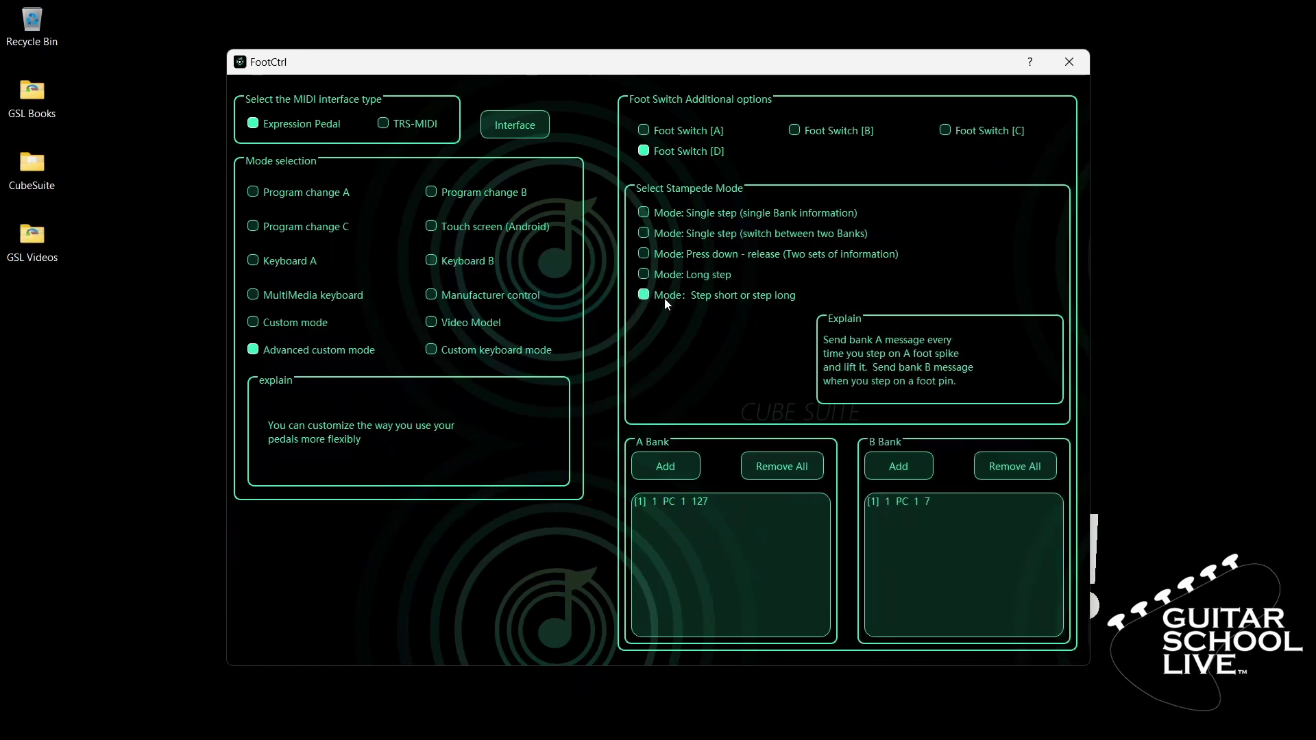
left_click(698, 503)
double_click(697, 503)
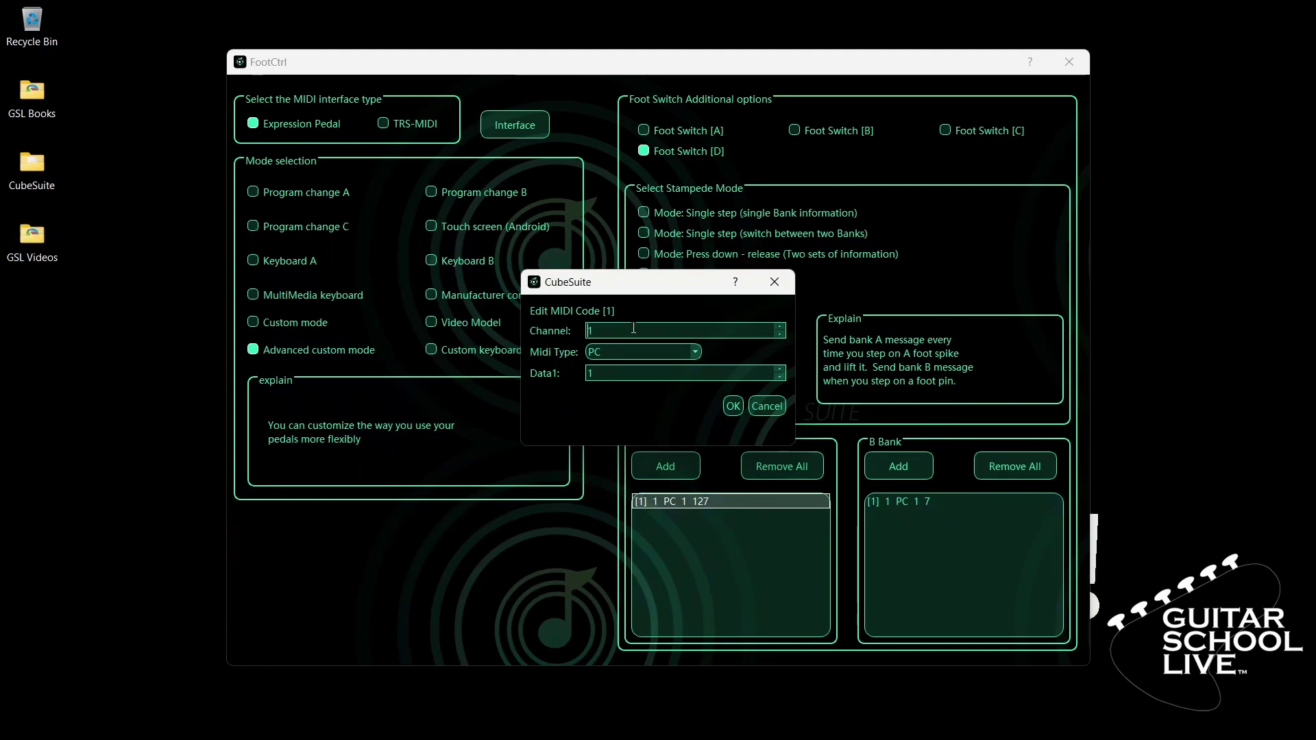
left_click(693, 352)
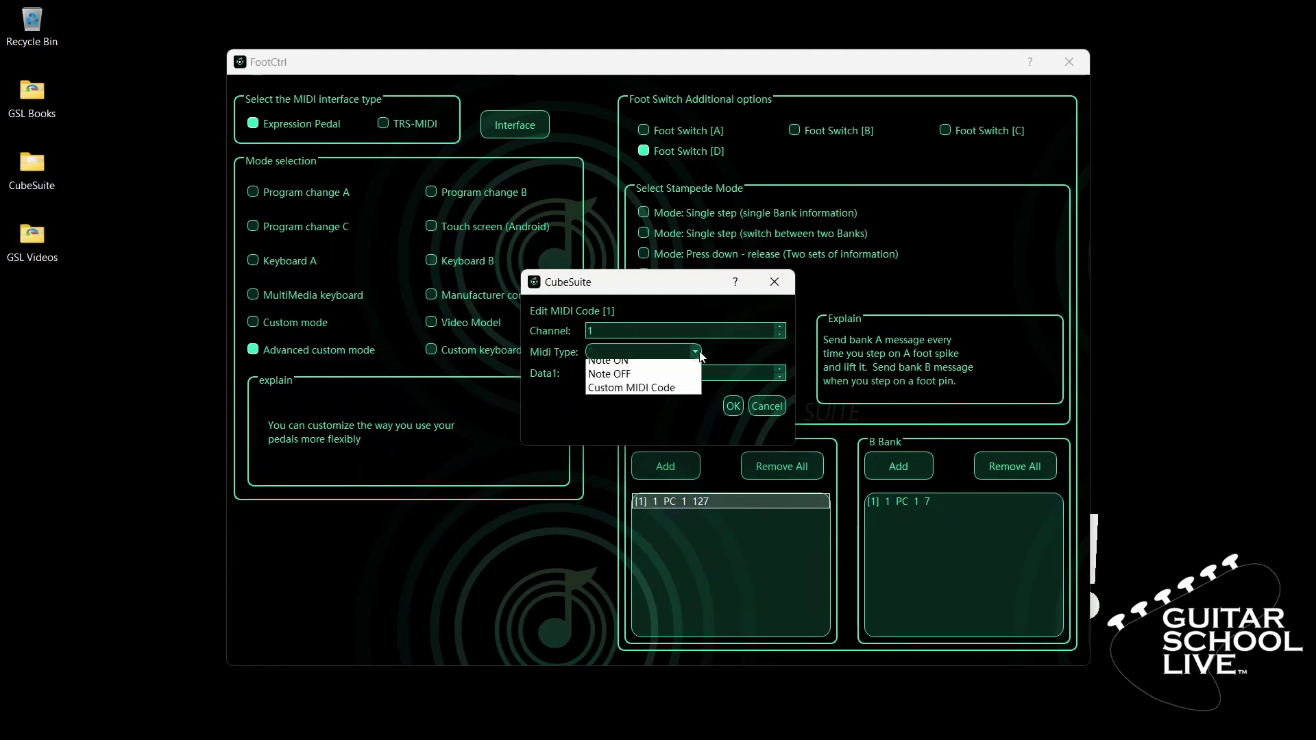
left_click(664, 375)
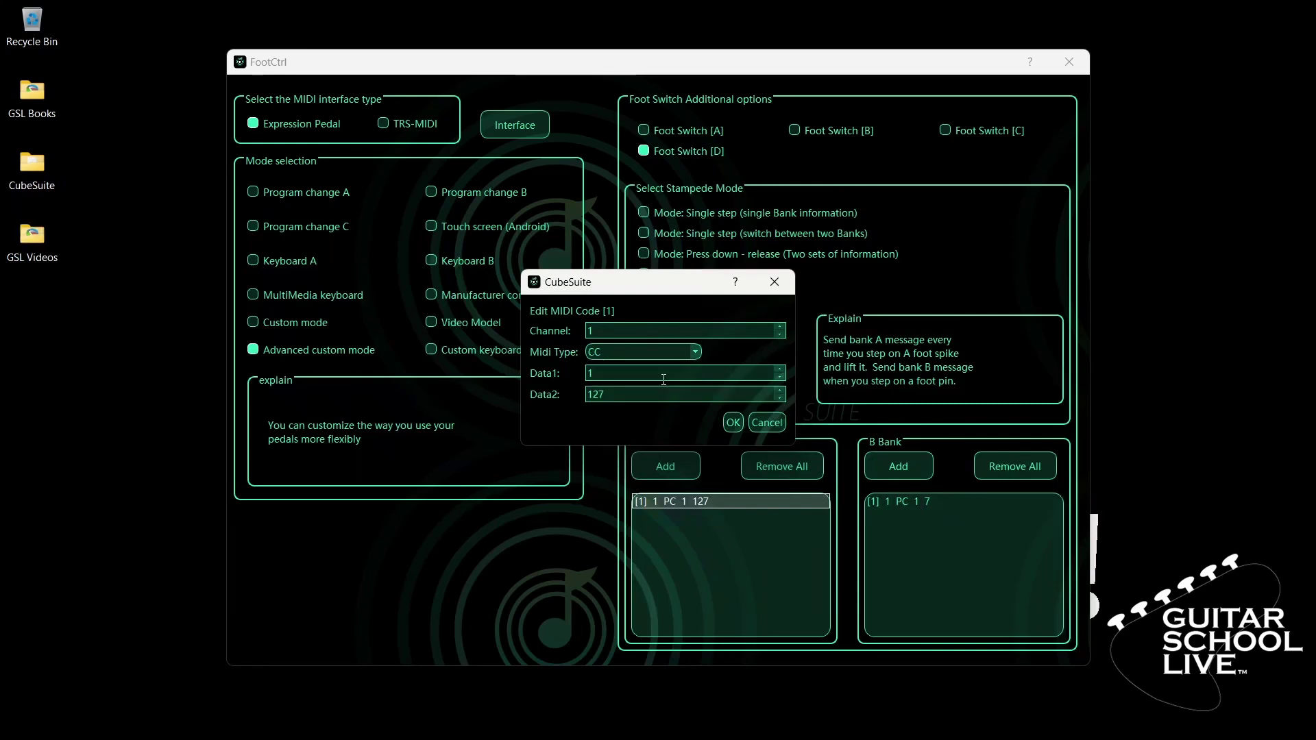
key("BackSpace")
type("4")
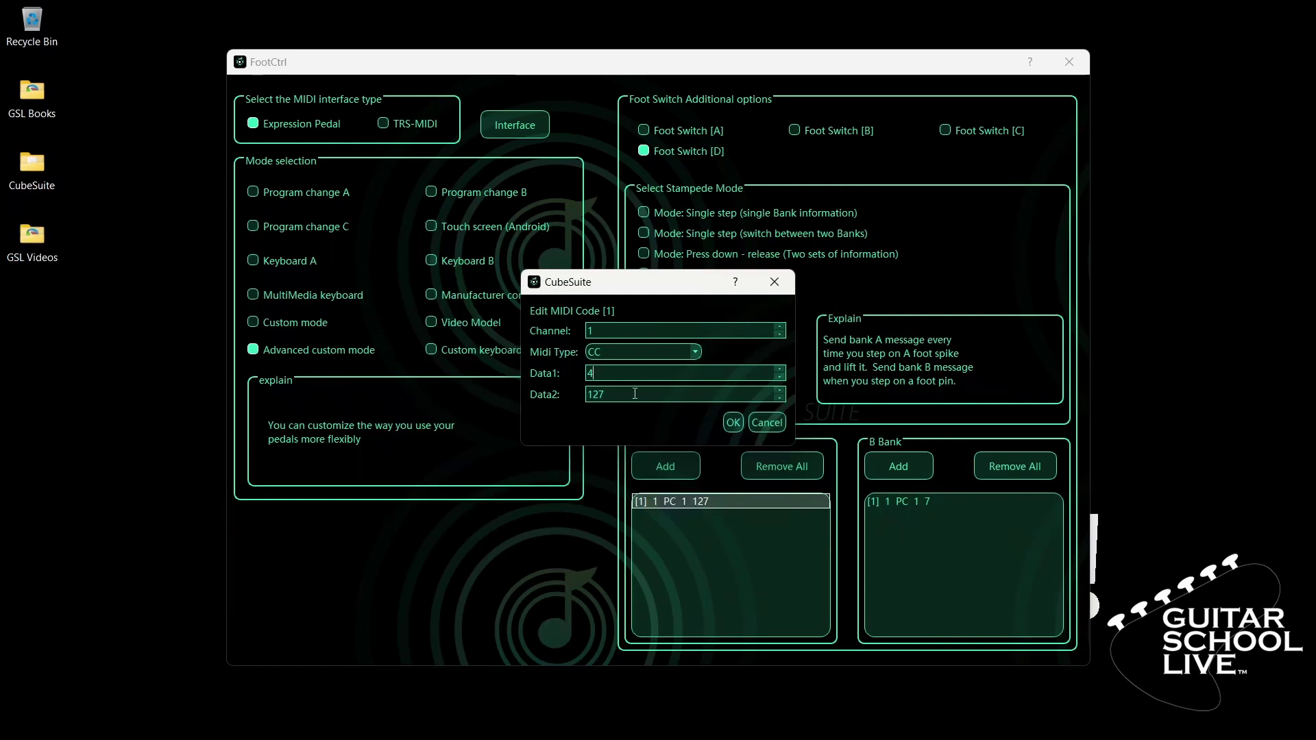
left_click(734, 423)
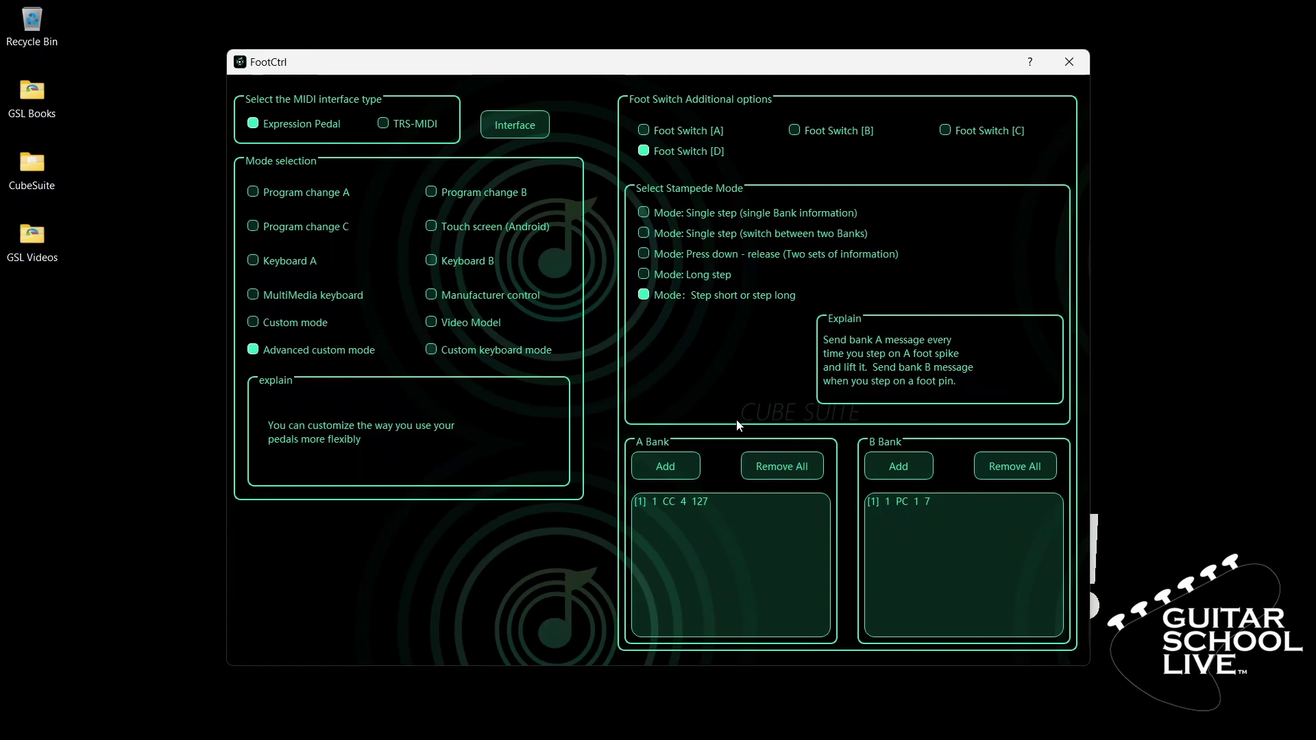
Set Foot Switch D's B Bank message to program change 3.
double_click(888, 503)
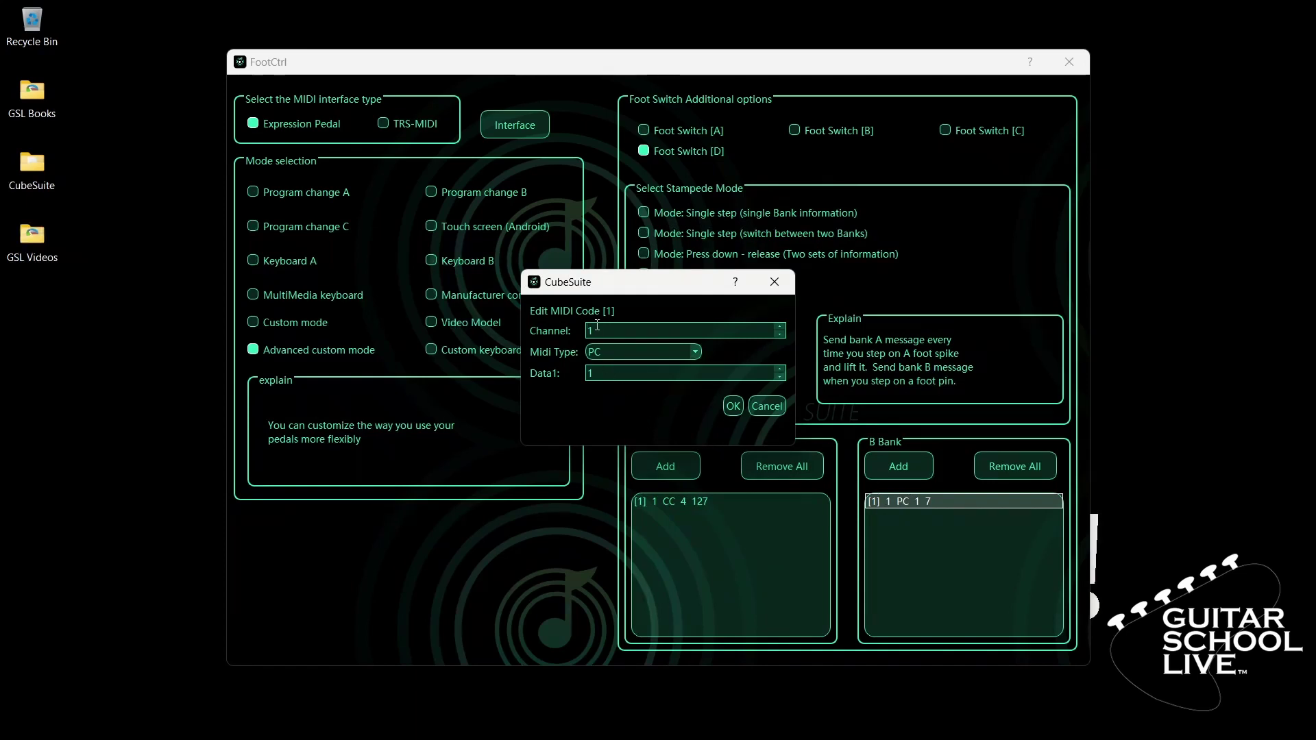
double_click(616, 373)
type("3")
left_click(732, 406)
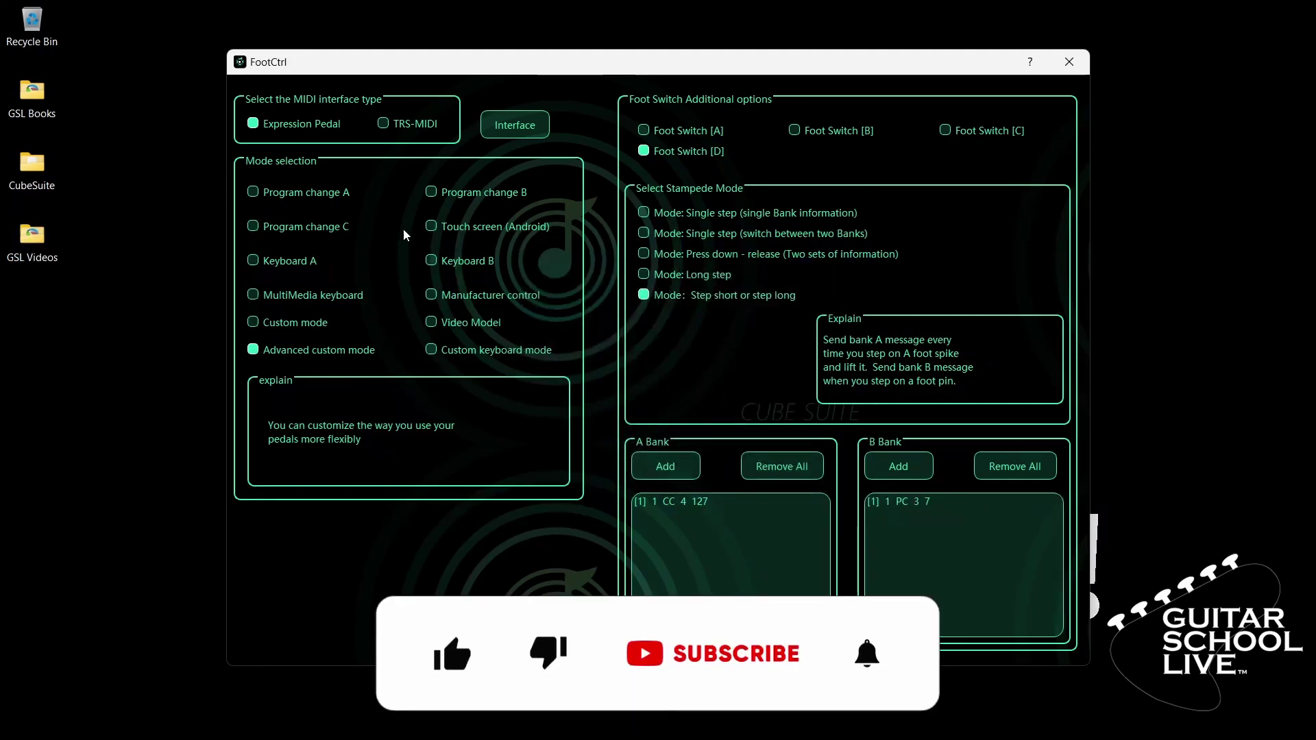
Add an expression pedal interface message with Data 11 and Loosen Value 127, then close FootCtrl.
left_click(514, 127)
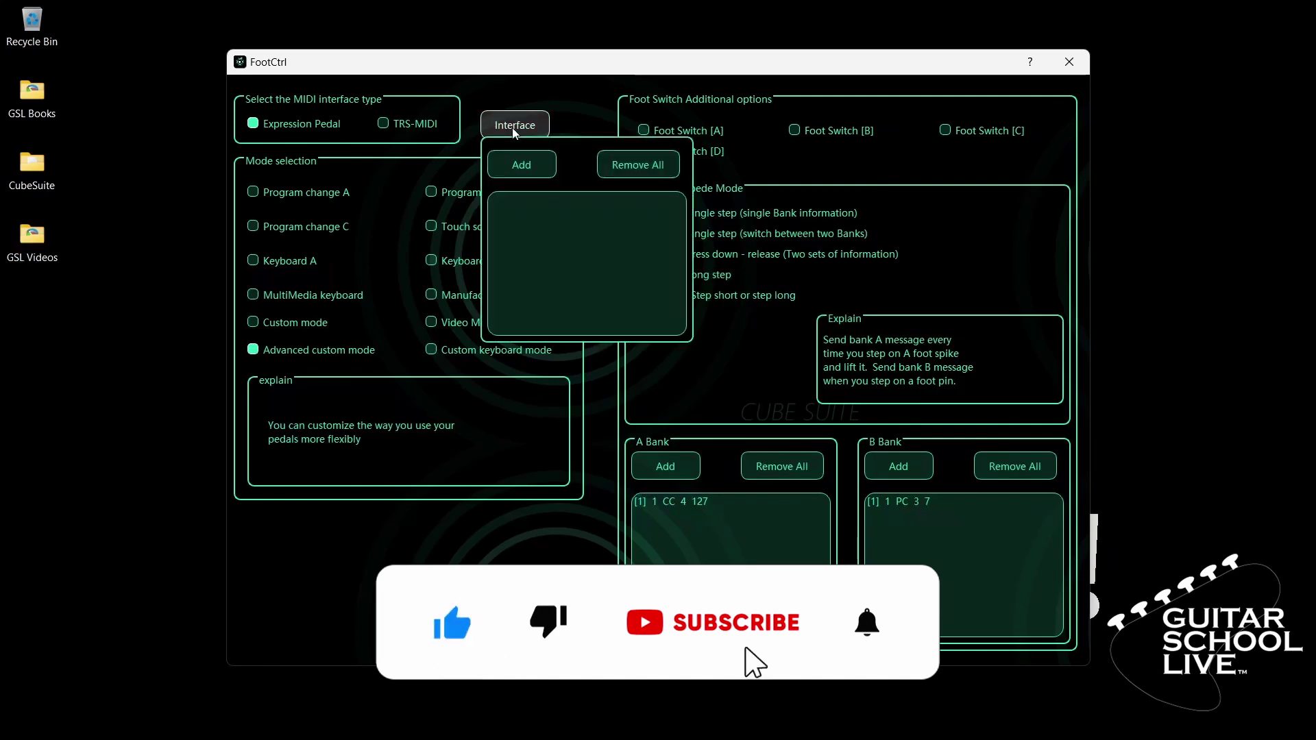
left_click(523, 165)
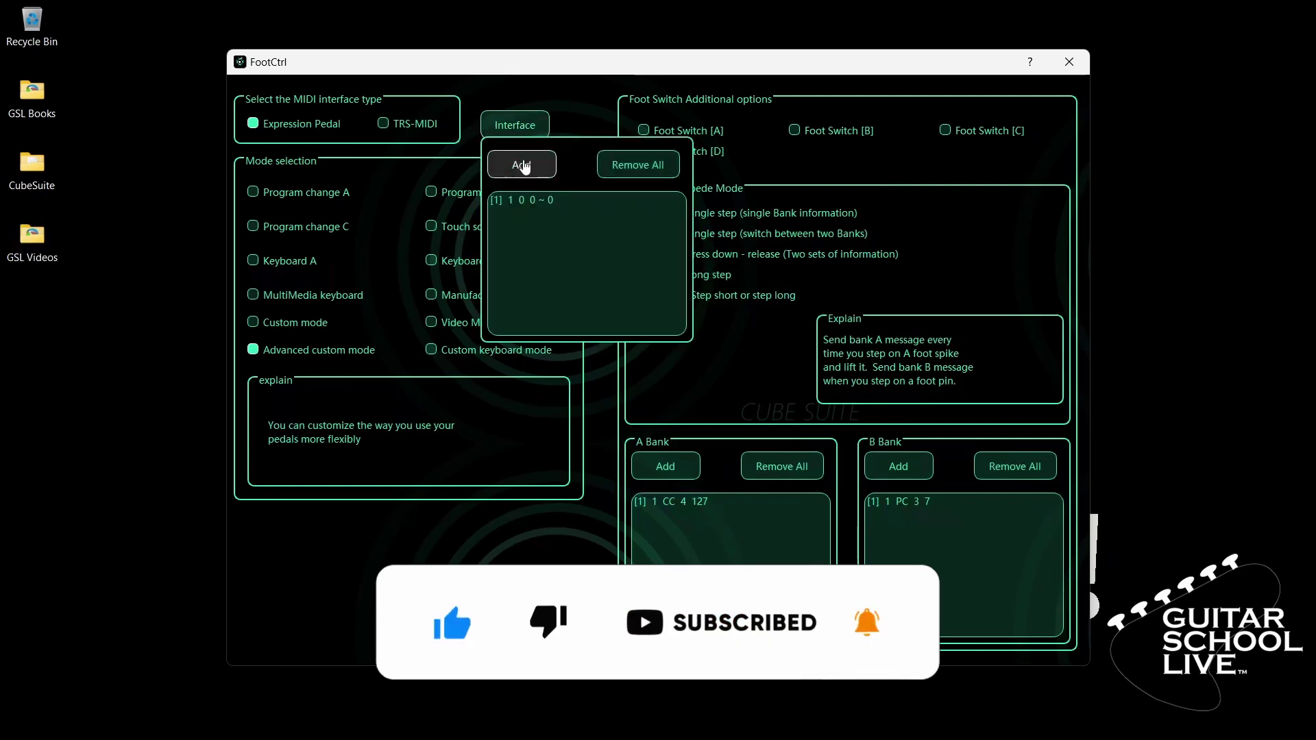
double_click(540, 199)
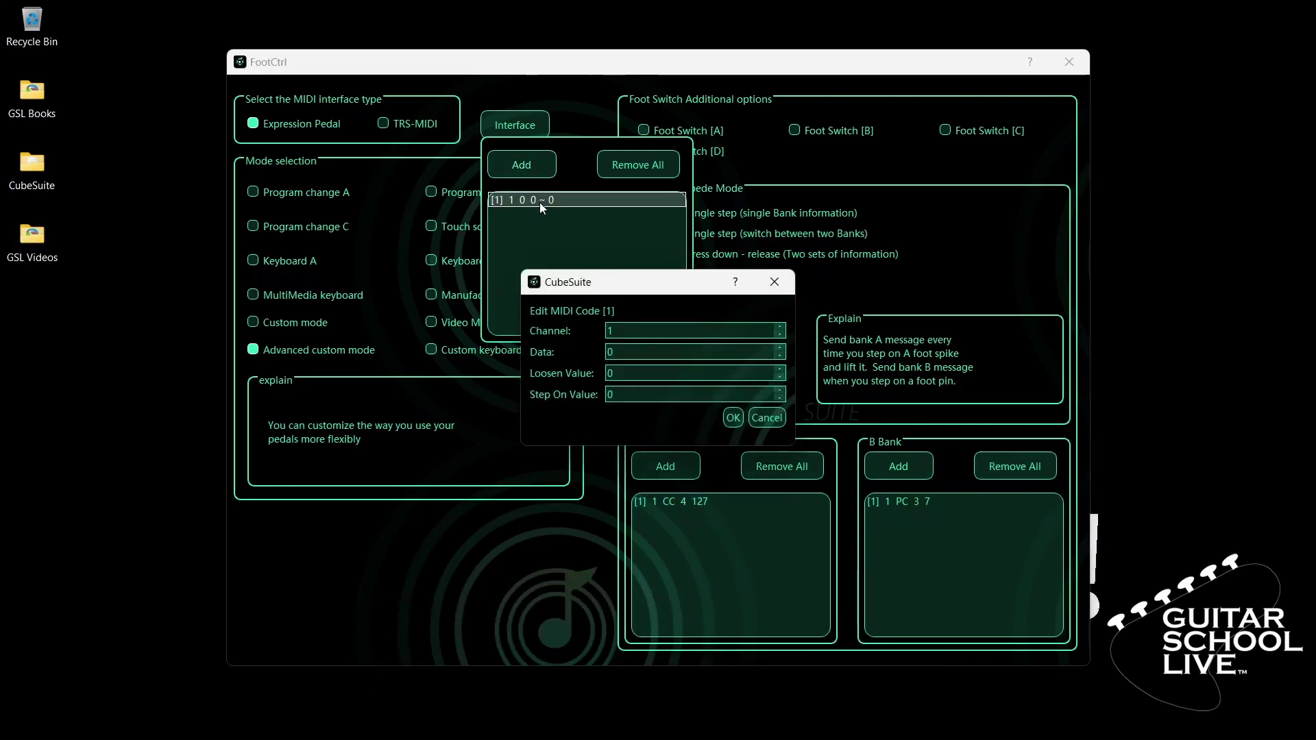
left_click(622, 351)
type("11")
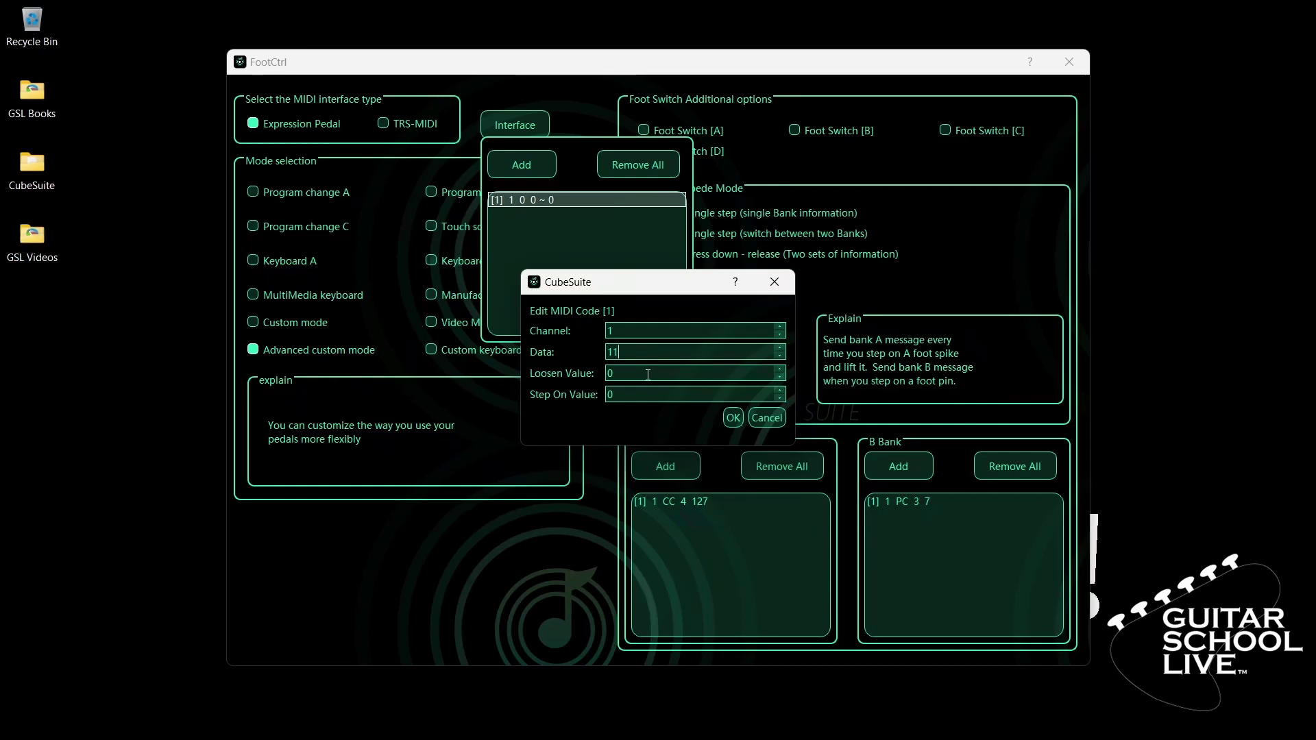
key("Tab")
type("127")
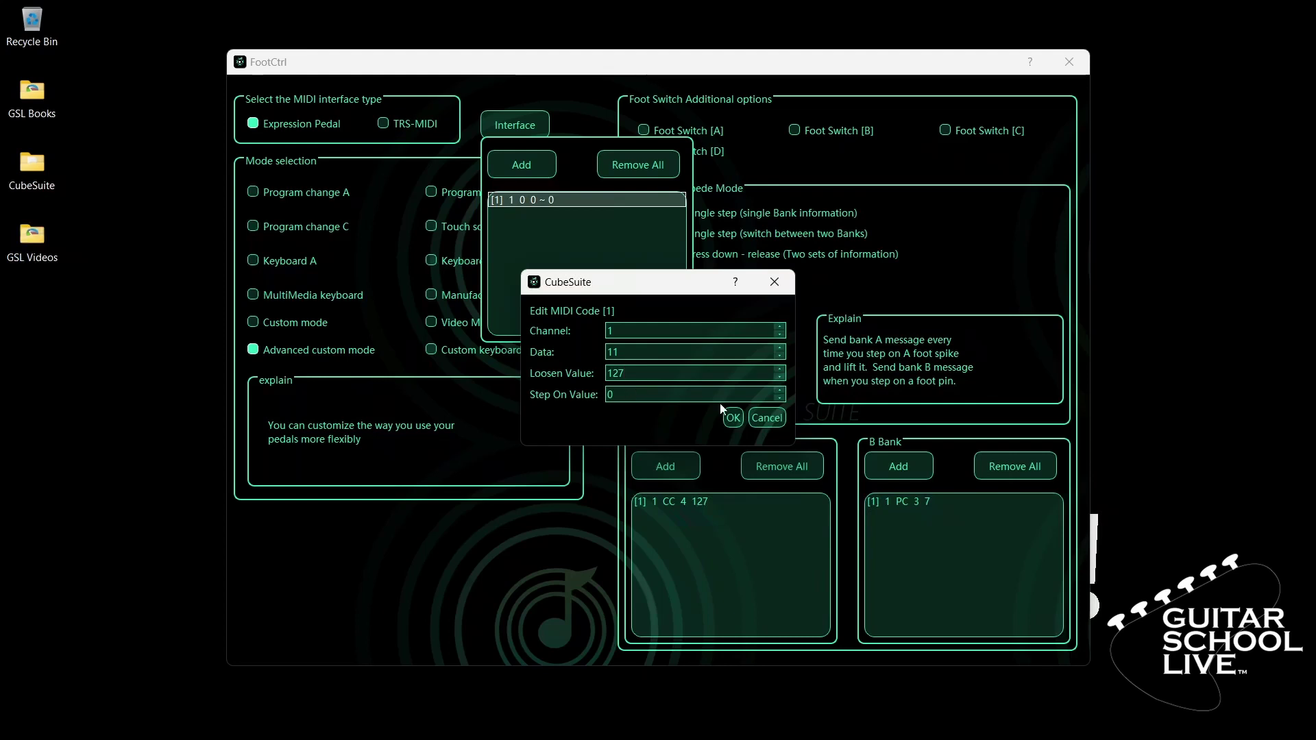
left_click(733, 418)
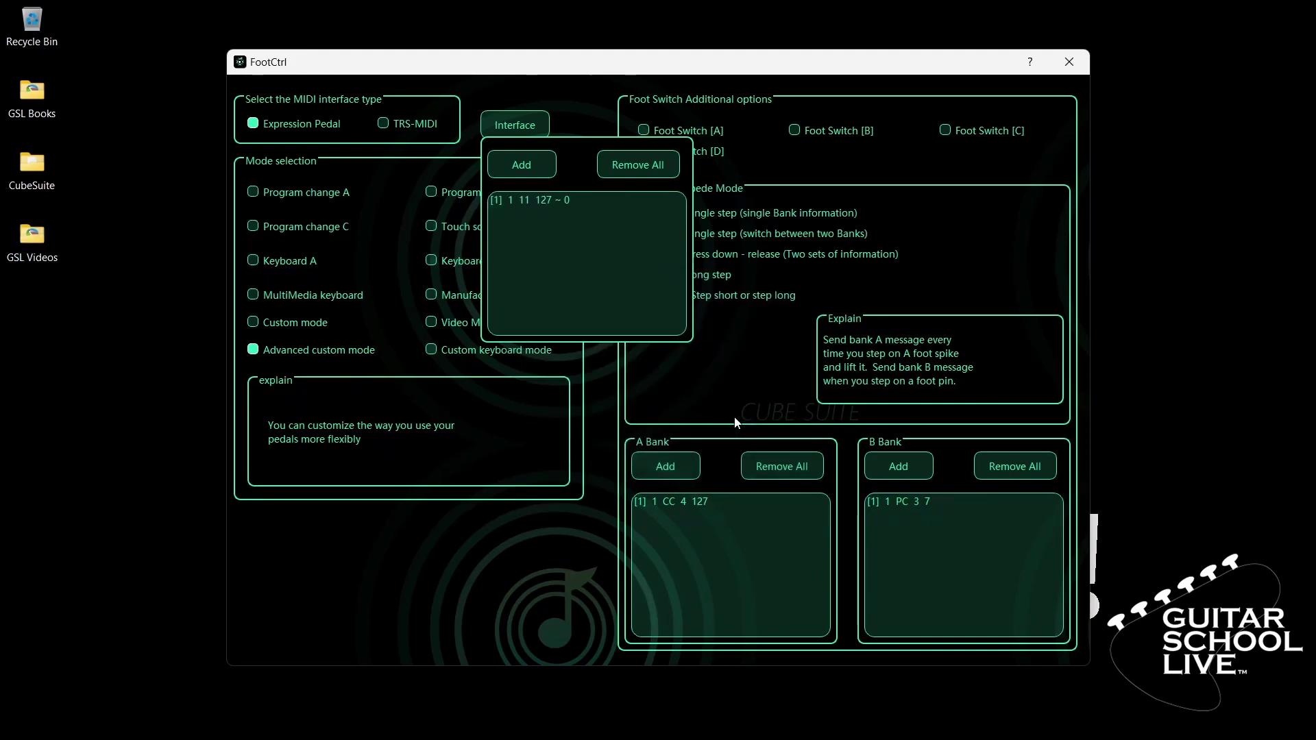
left_click(524, 129)
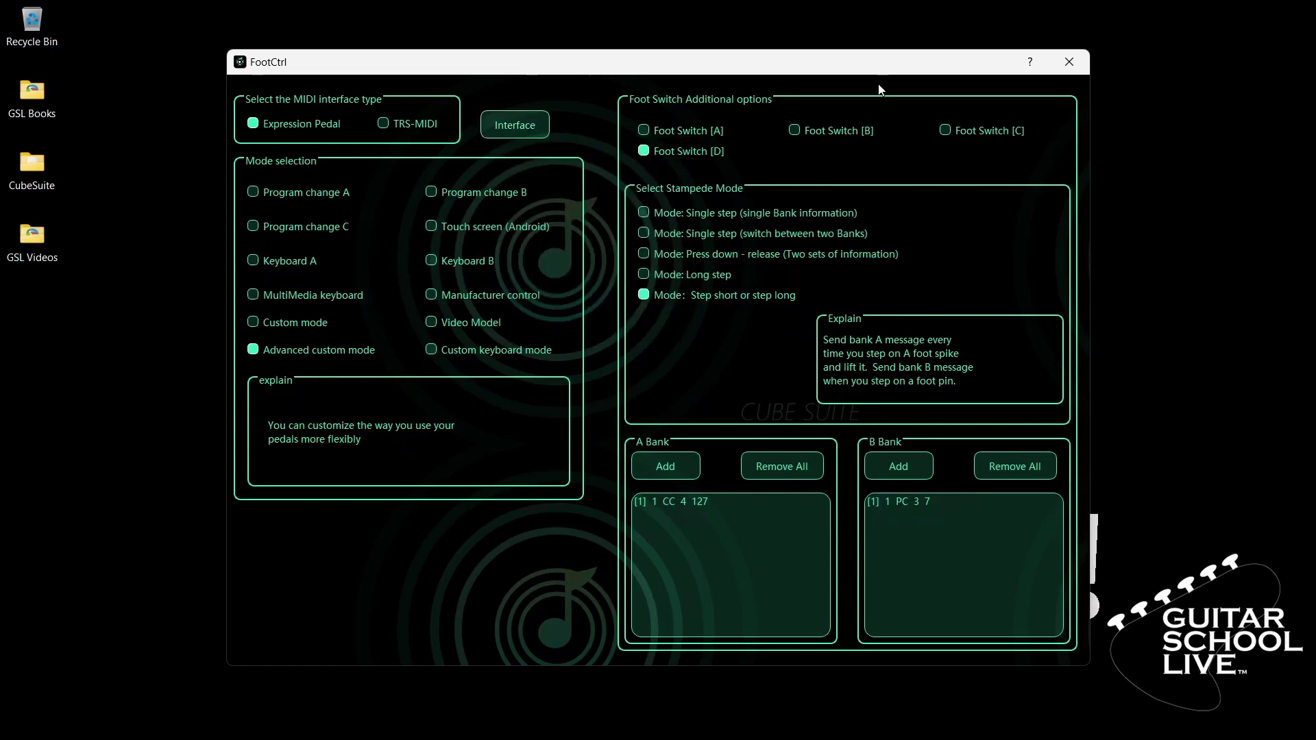
left_click(1076, 60)
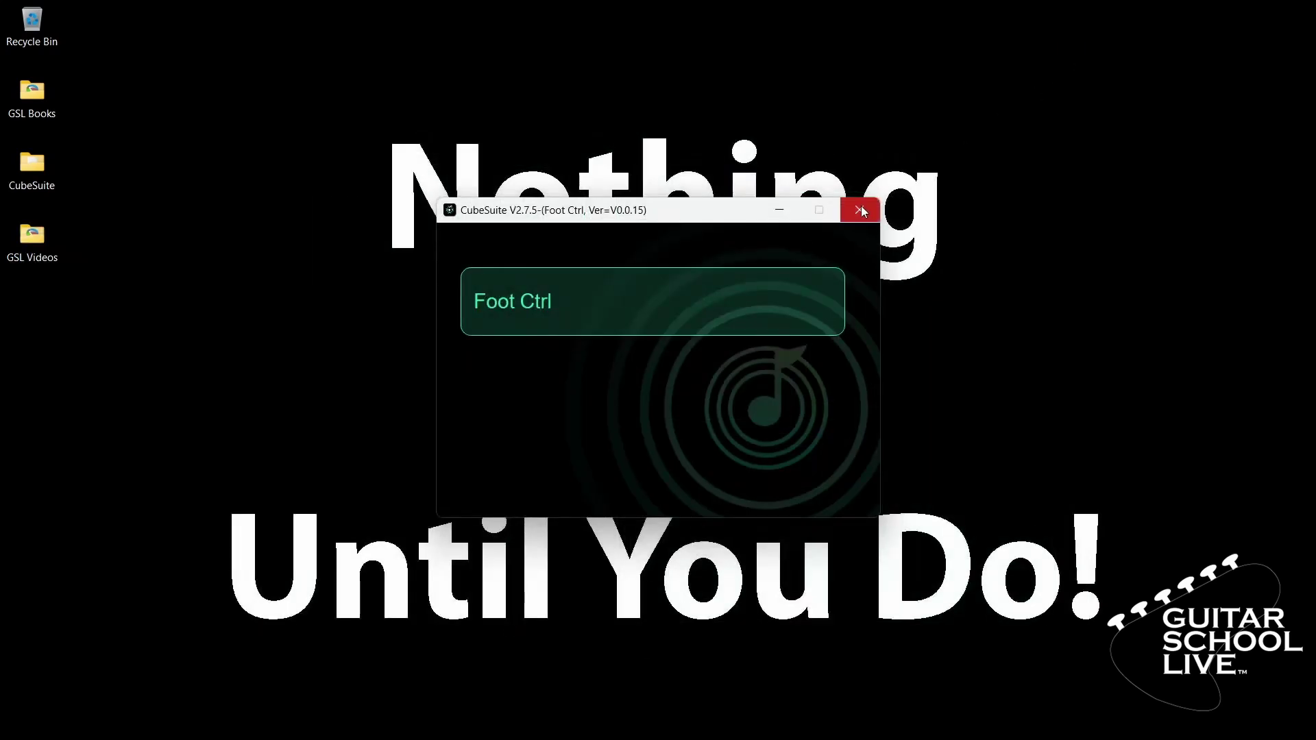
Close the CubeSuite main window.
left_click(861, 209)
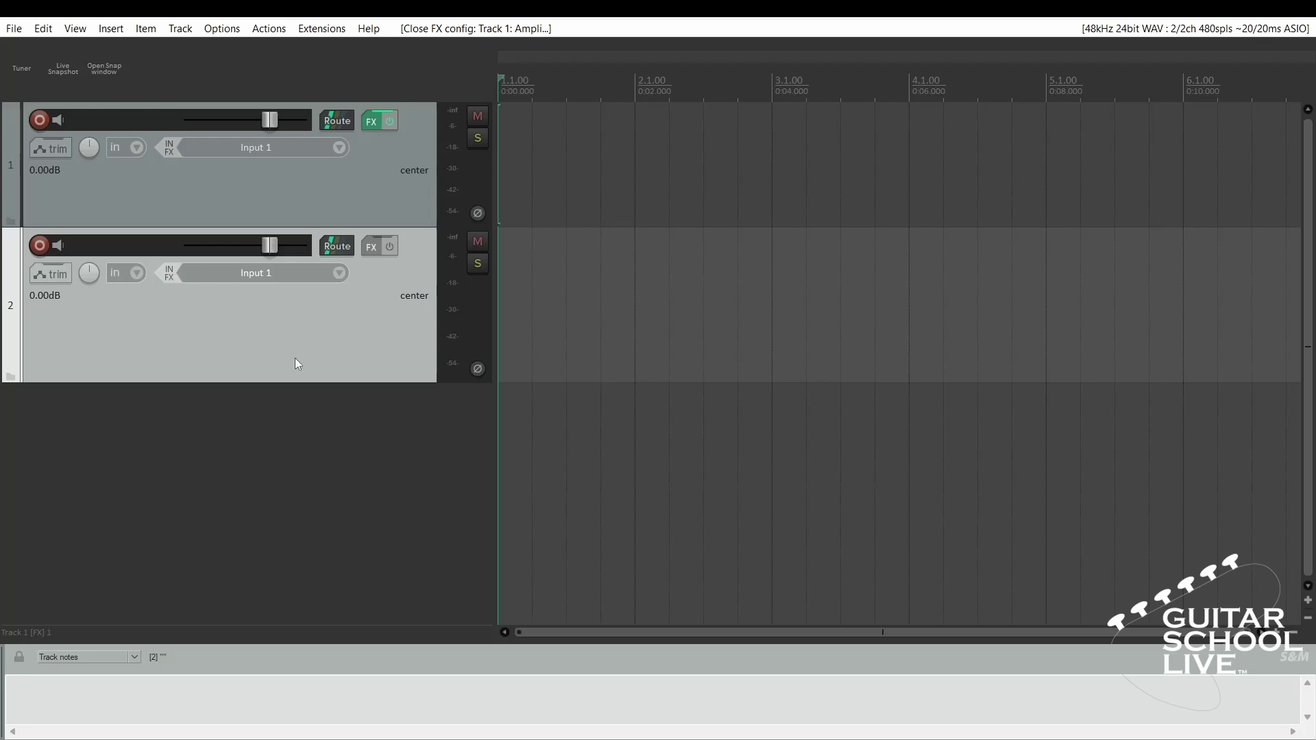
Set the USB-Midi input to Enabled+Control in Preferences > MIDI Devices and apply.
left_click(236, 28)
left_click(258, 706)
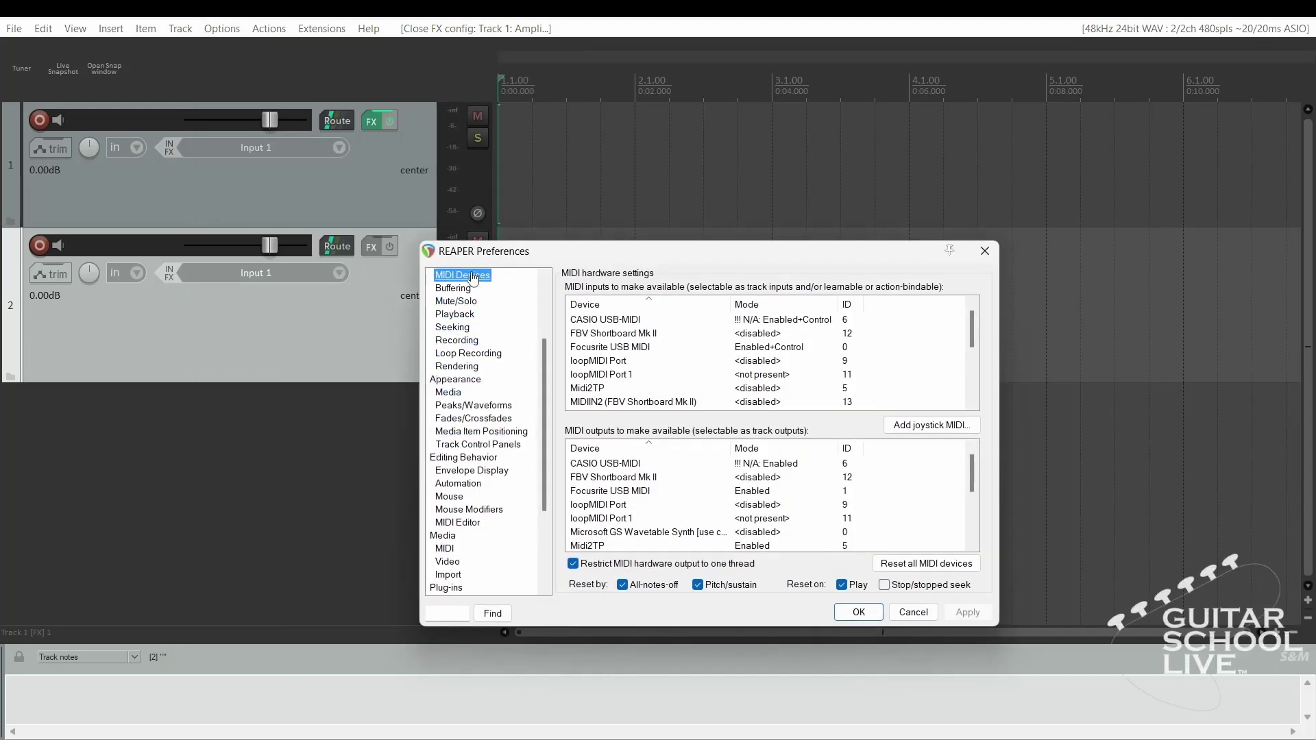
scroll(652, 375, "down", 3)
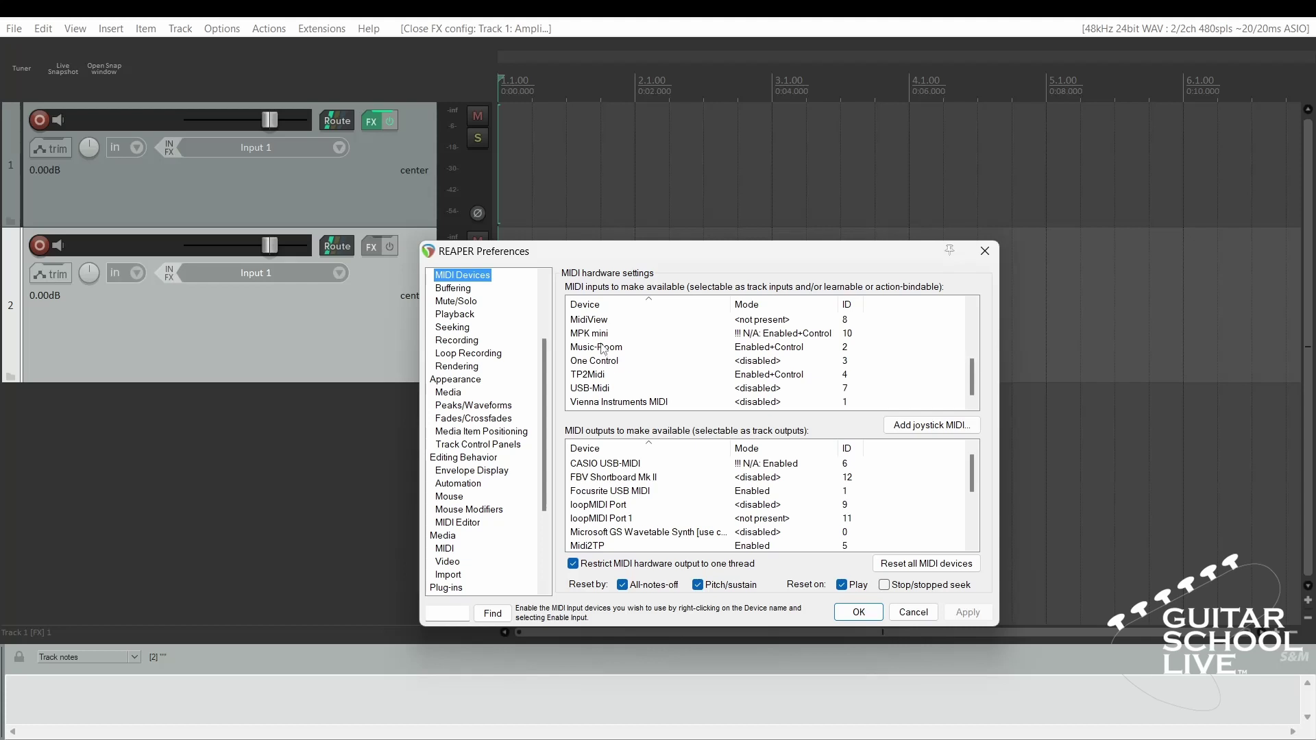
double_click(598, 392)
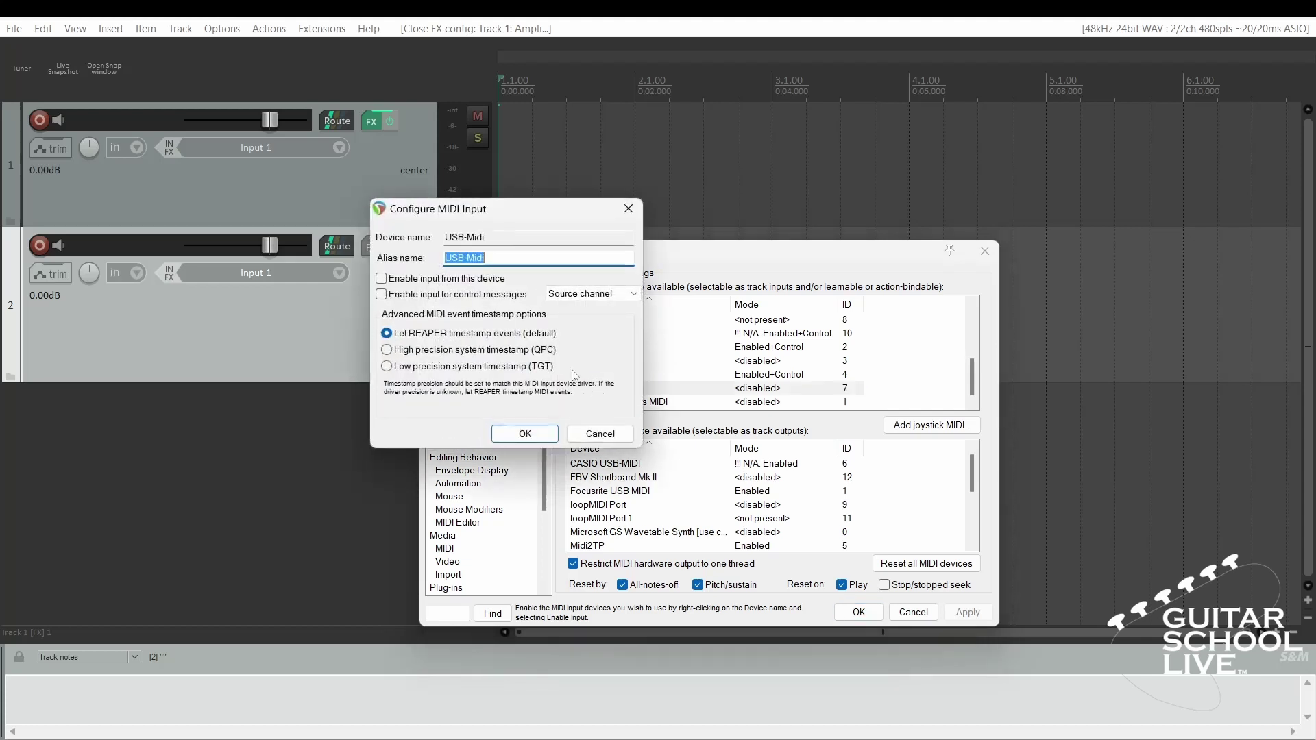
left_click(391, 279)
left_click(524, 434)
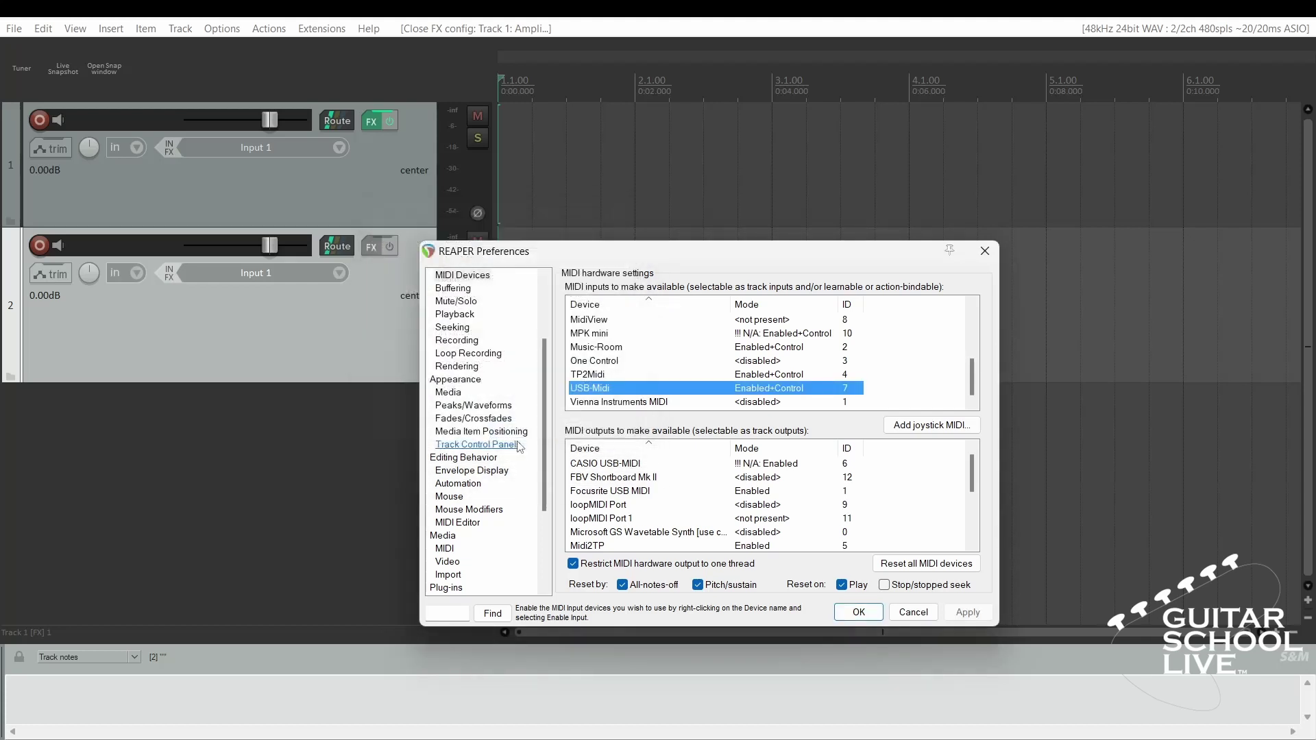
left_click(967, 617)
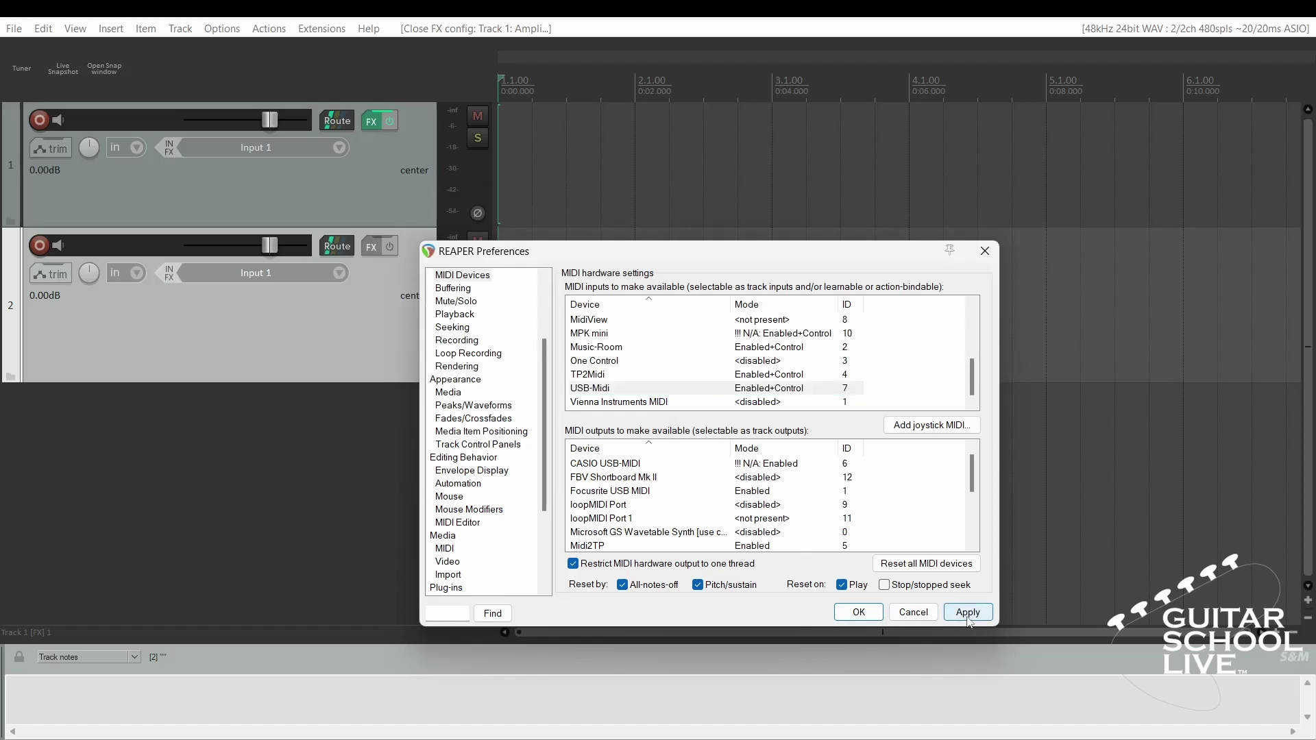
left_click(859, 614)
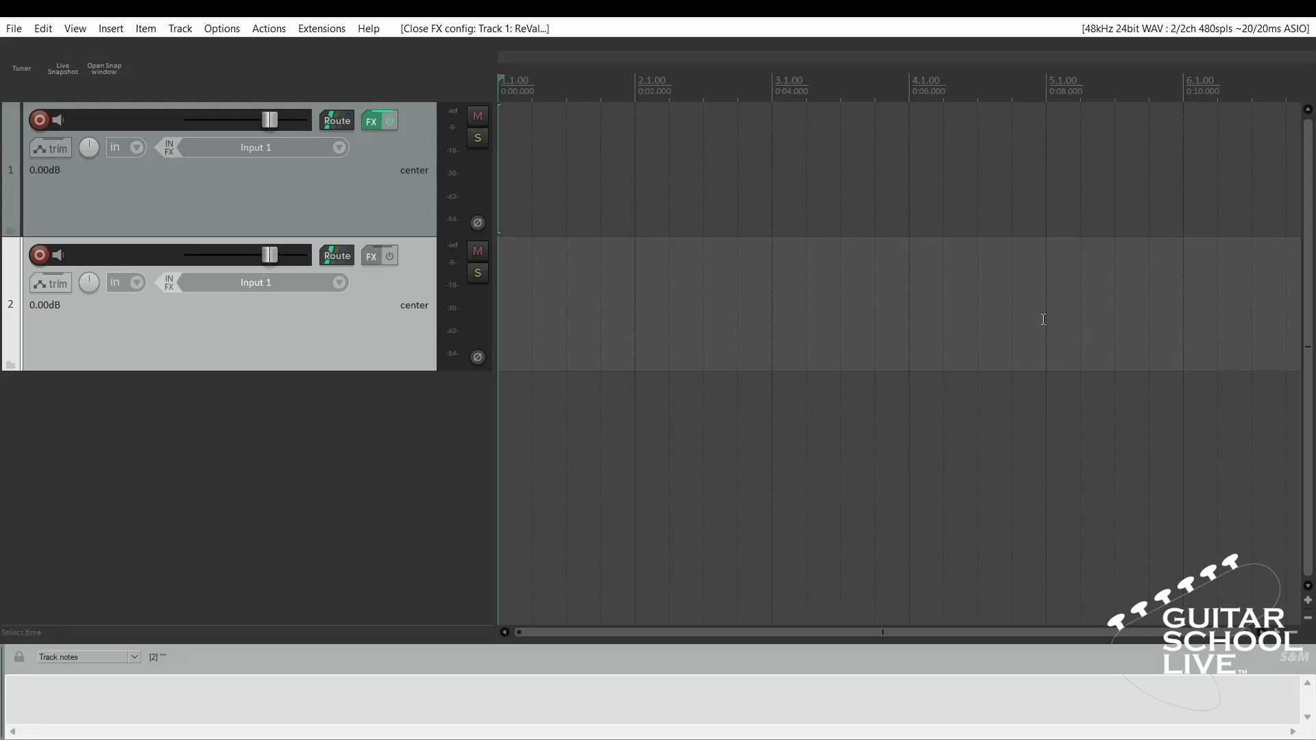
Give track 2 USB-Midi all-channel input, route it to ReValver 4's track 1, and record-arm it.
left_click(372, 120)
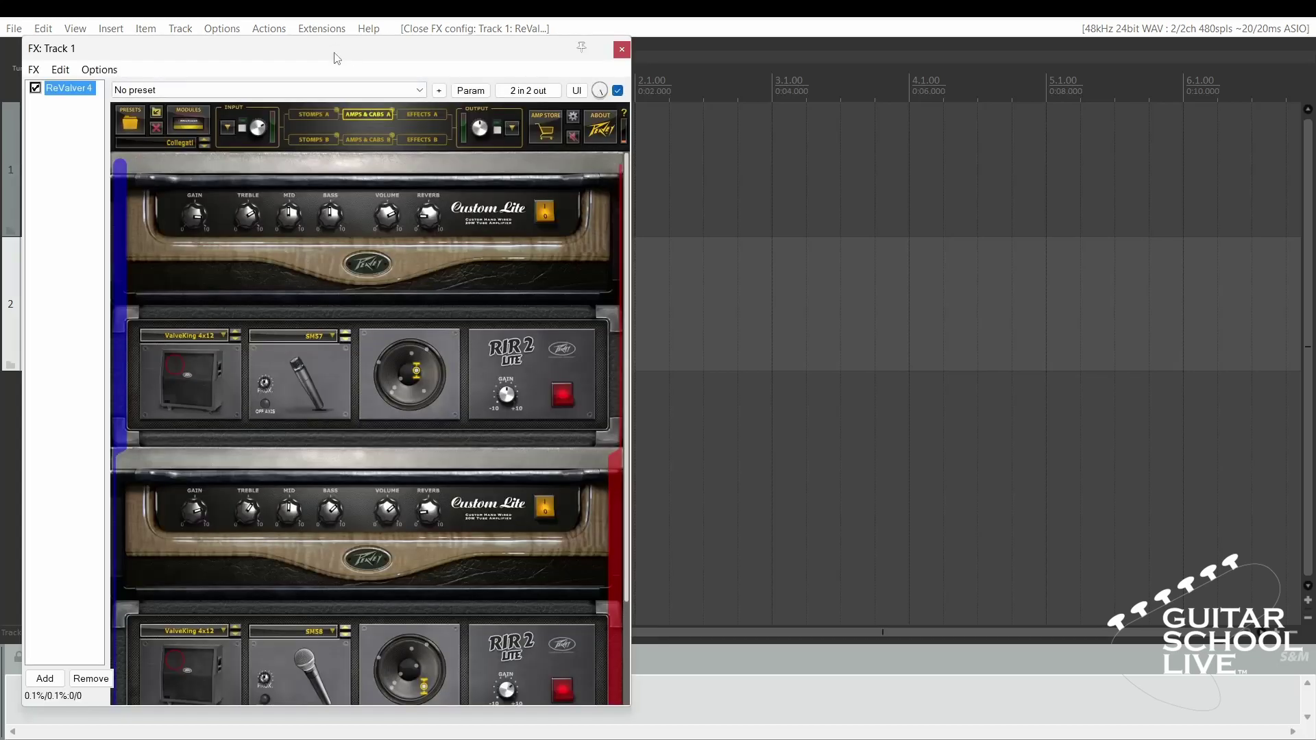
left_click_drag(336, 54, 842, 48)
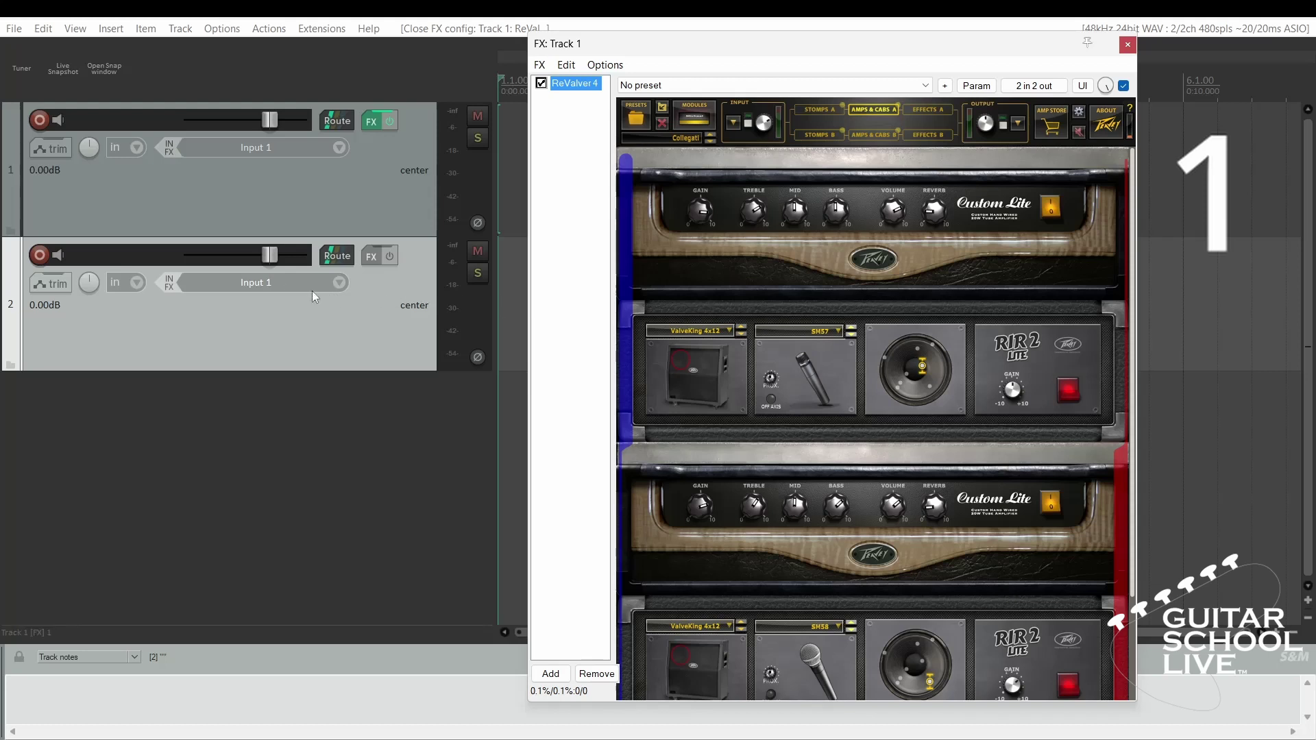
left_click(276, 288)
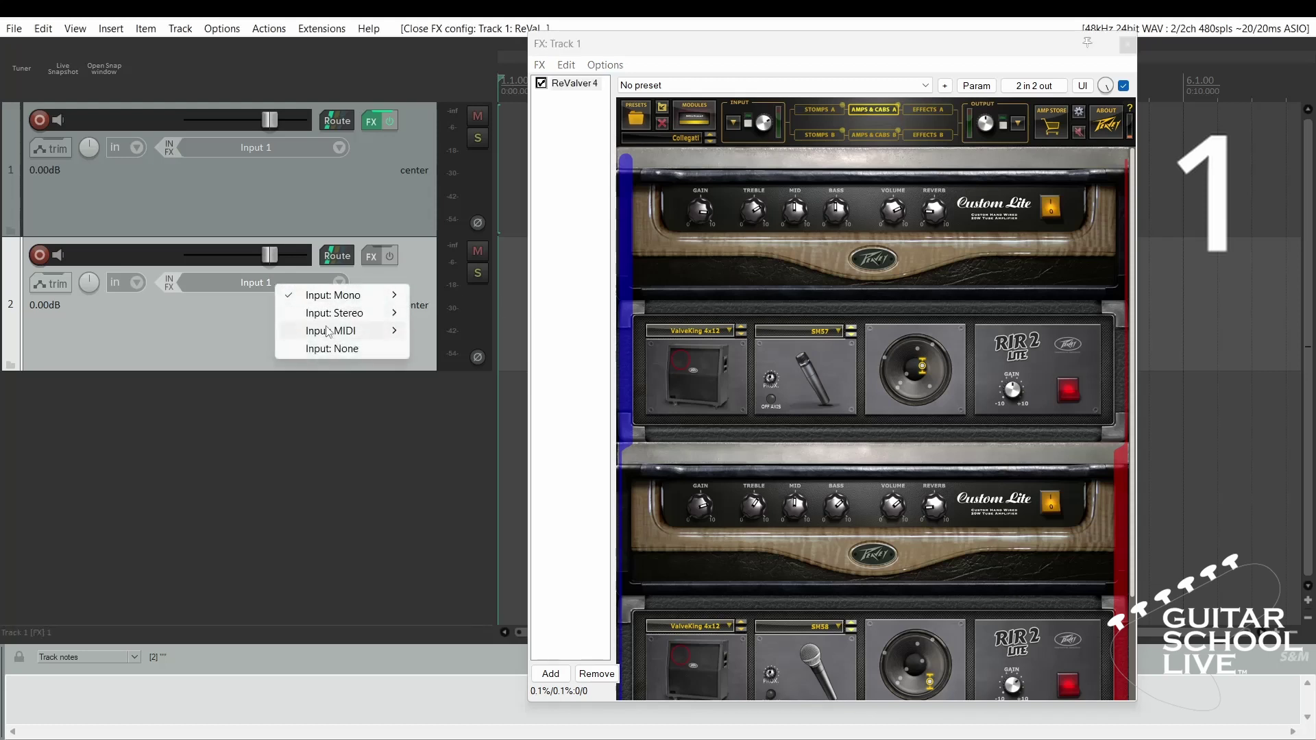
mouse_move(336, 336)
mouse_move(472, 384)
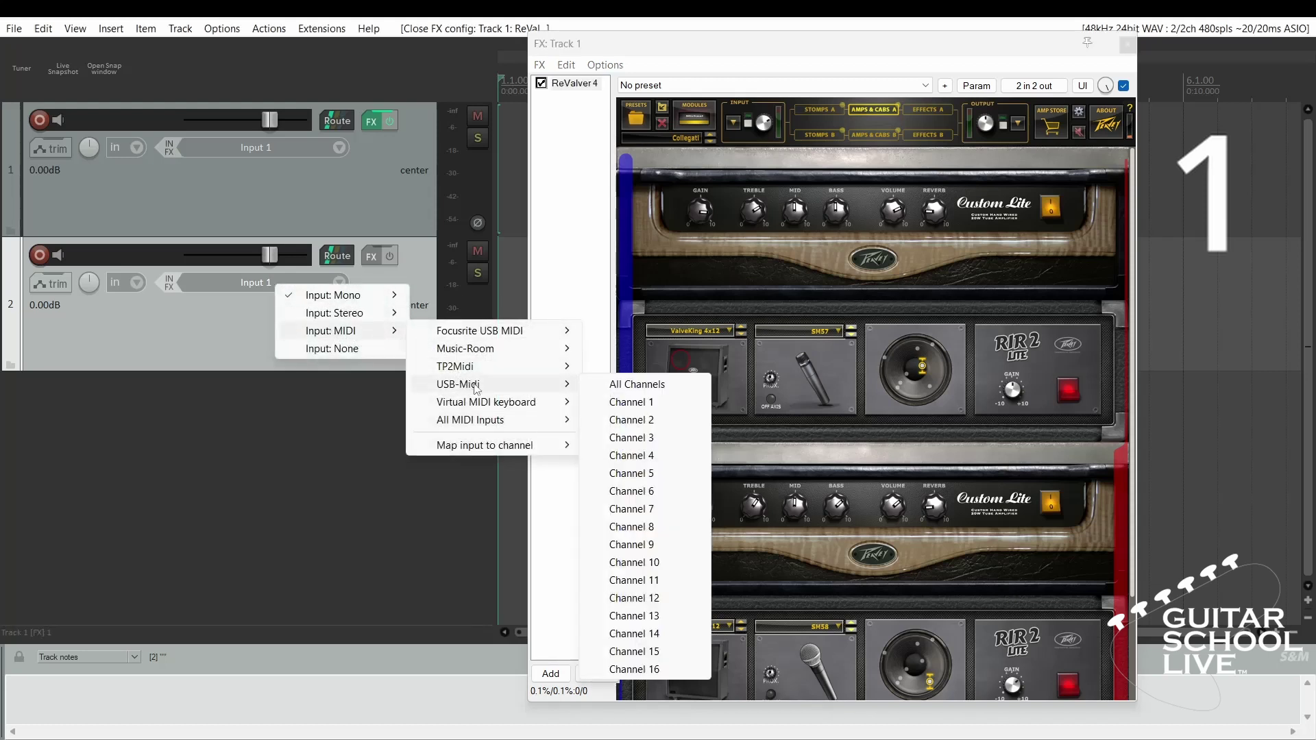
left_click(627, 385)
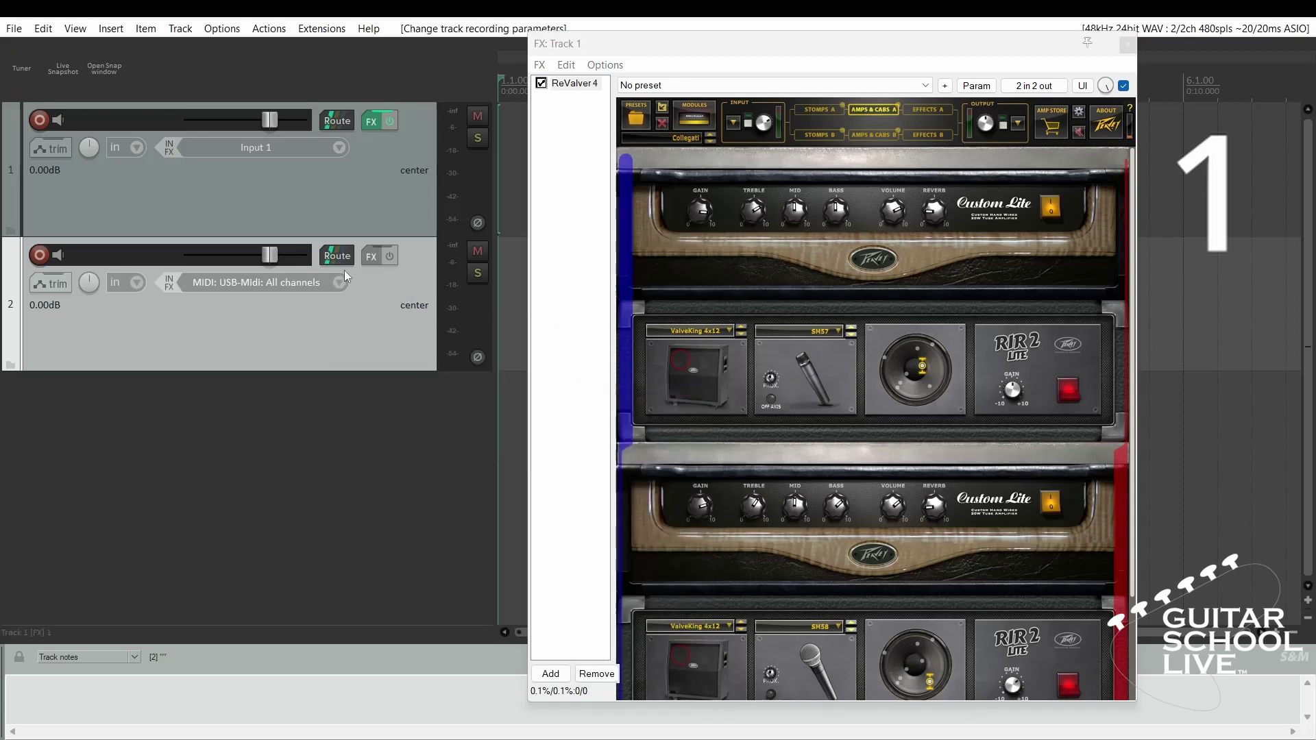
left_click_drag(337, 264, 338, 124)
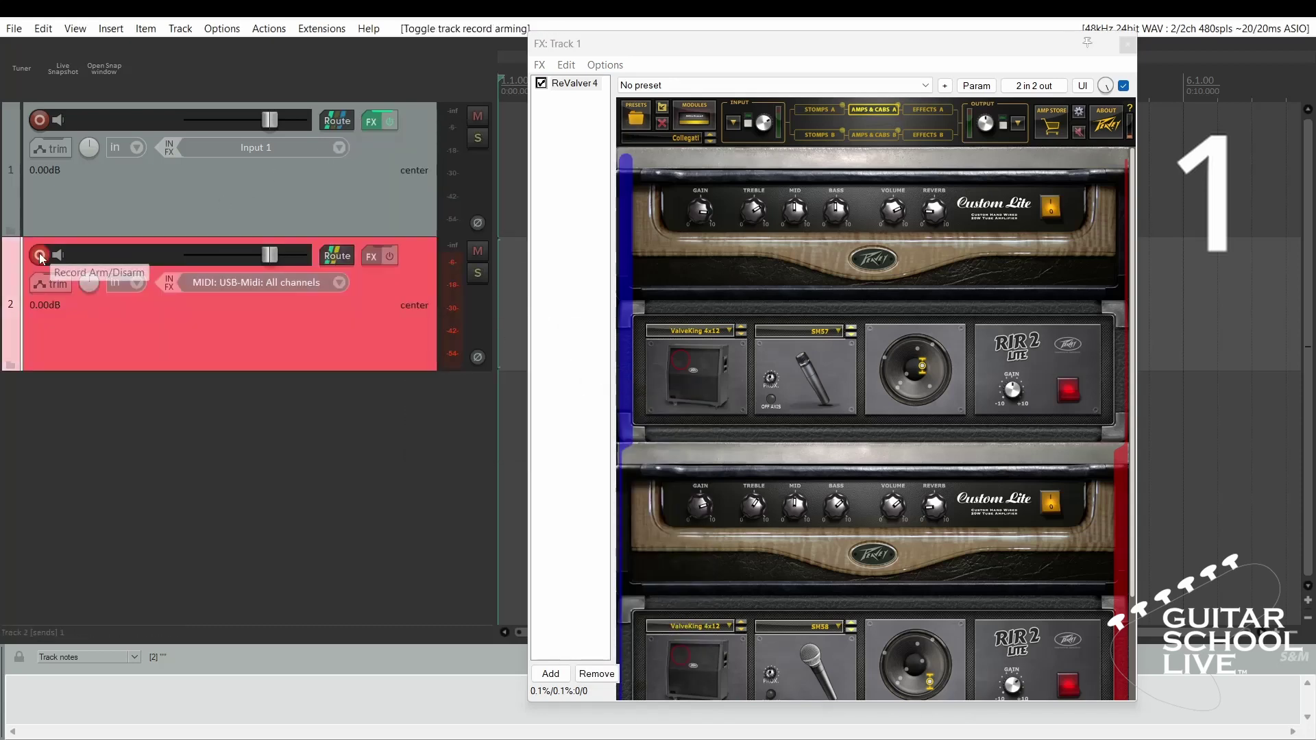
left_click(39, 255)
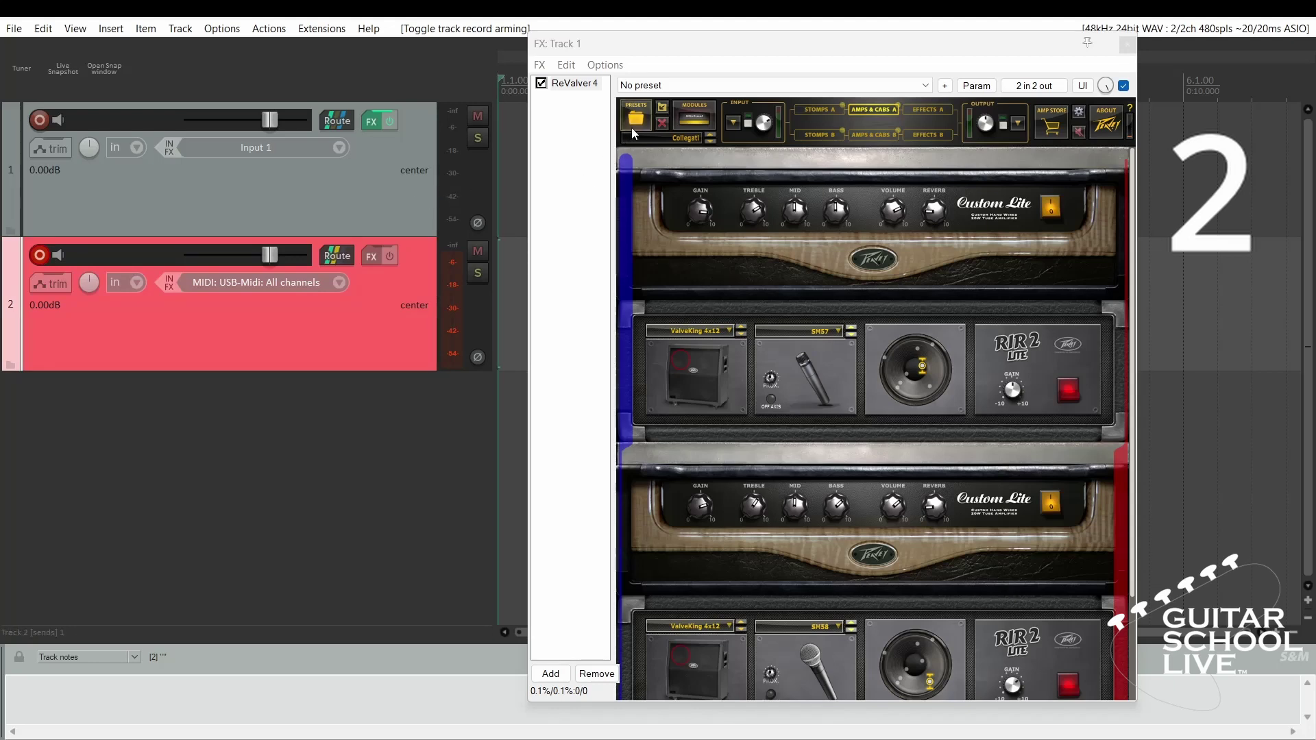
Save ReValver's current sound as FX preset '1'.
left_click(946, 85)
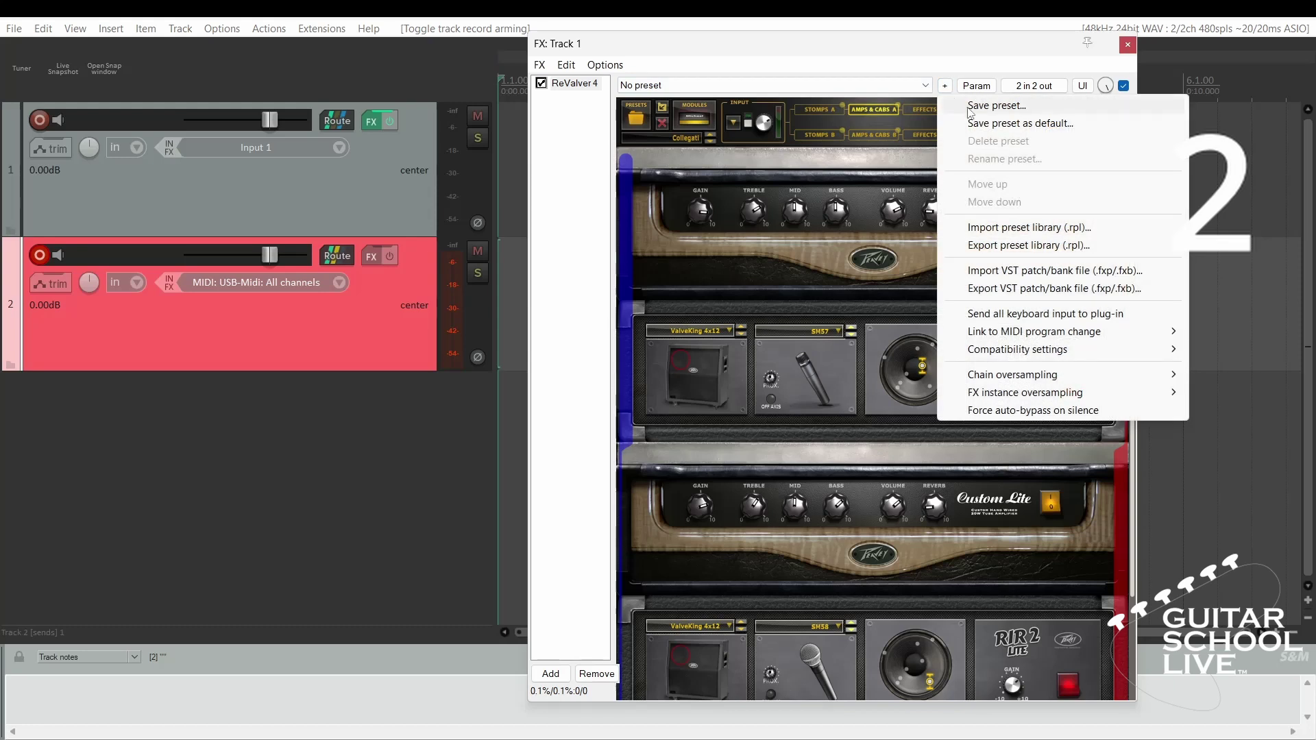
left_click(969, 107)
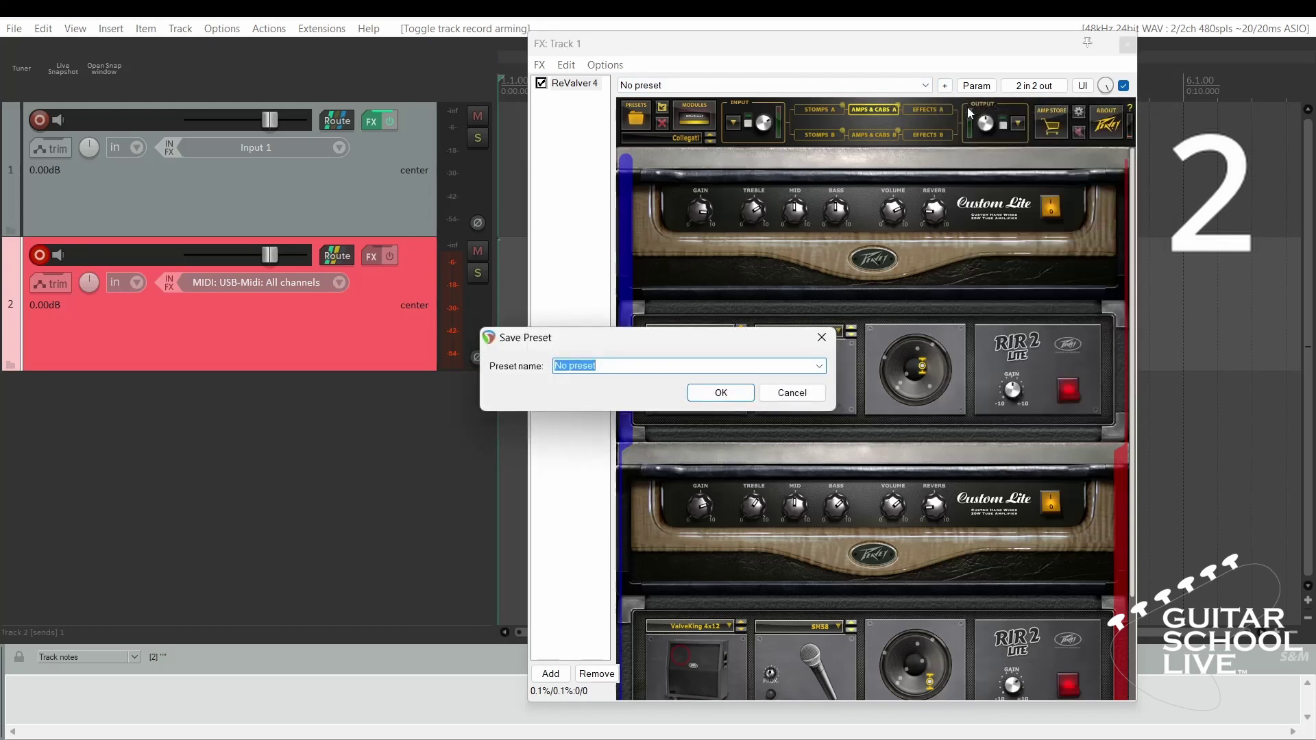
type("1")
left_click(720, 392)
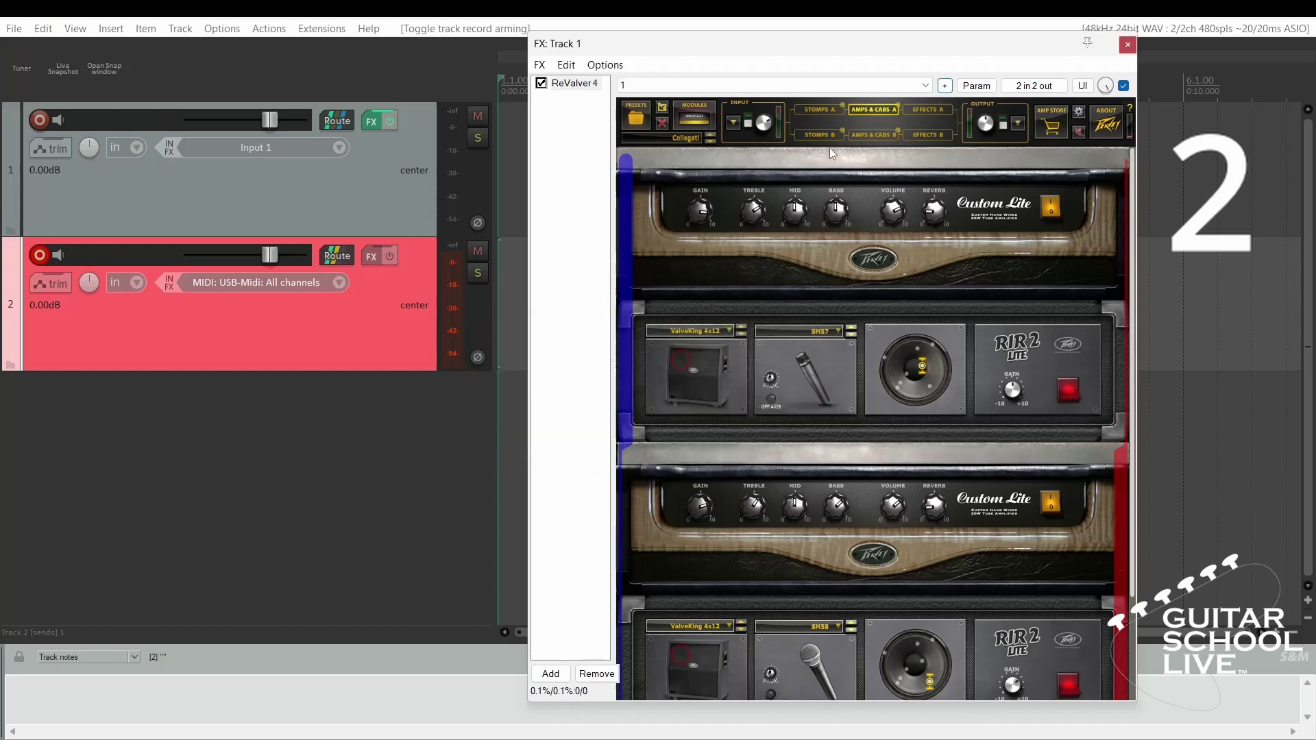
Load the Free Bank 'Rock King' preset and save it as FX preset '2'.
left_click(638, 118)
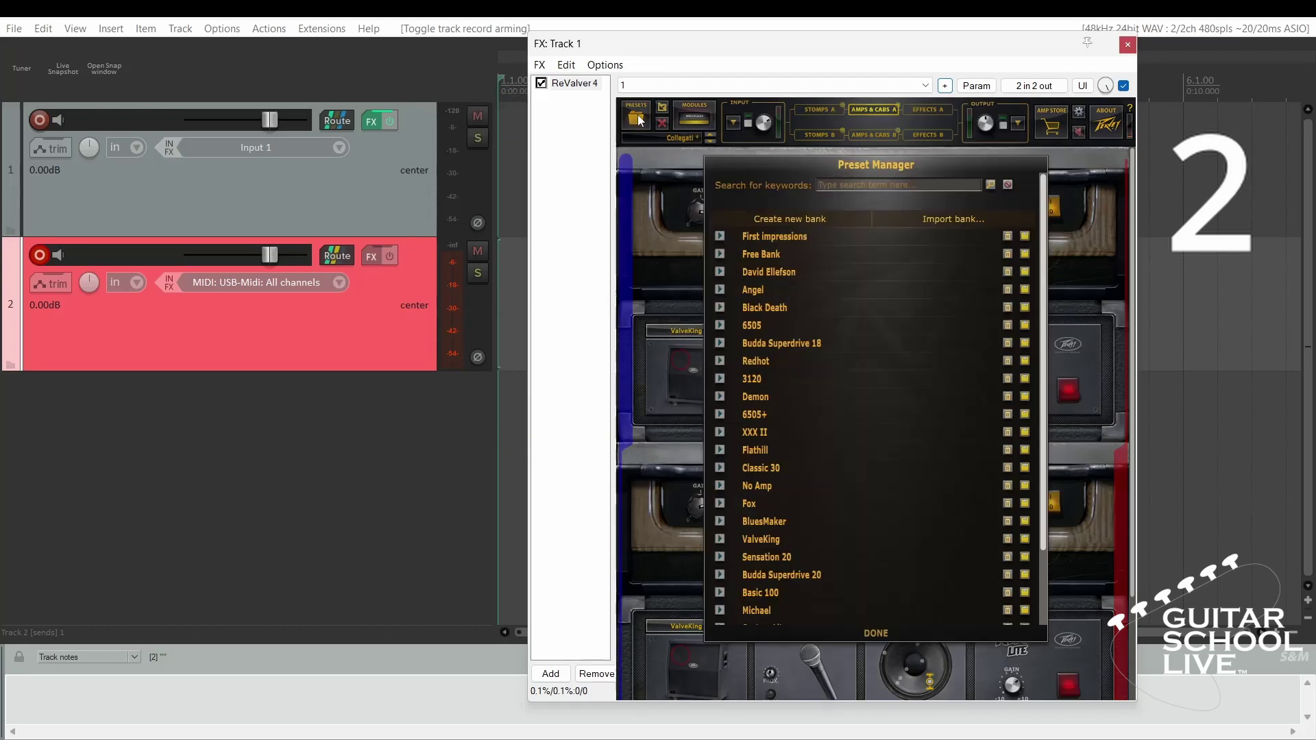
left_click(769, 259)
left_click(787, 291)
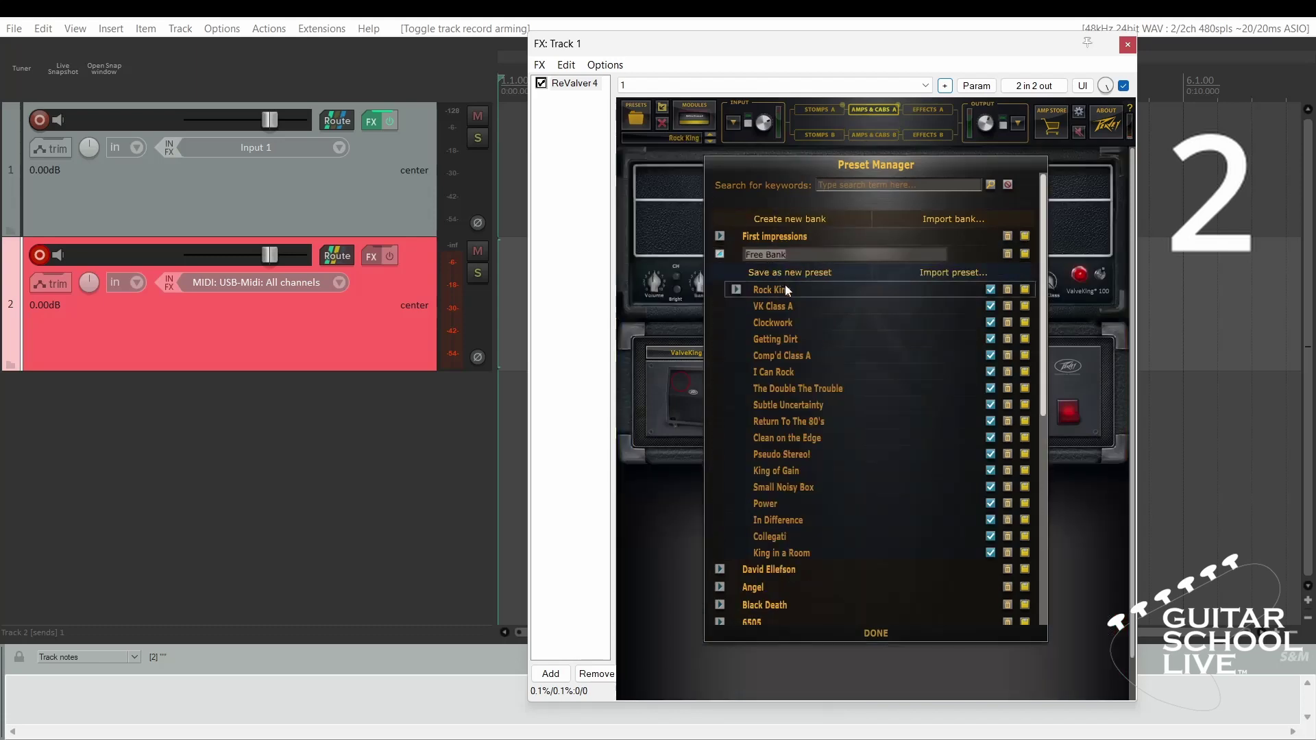
left_click(944, 85)
left_click(990, 108)
type("2")
left_click(732, 398)
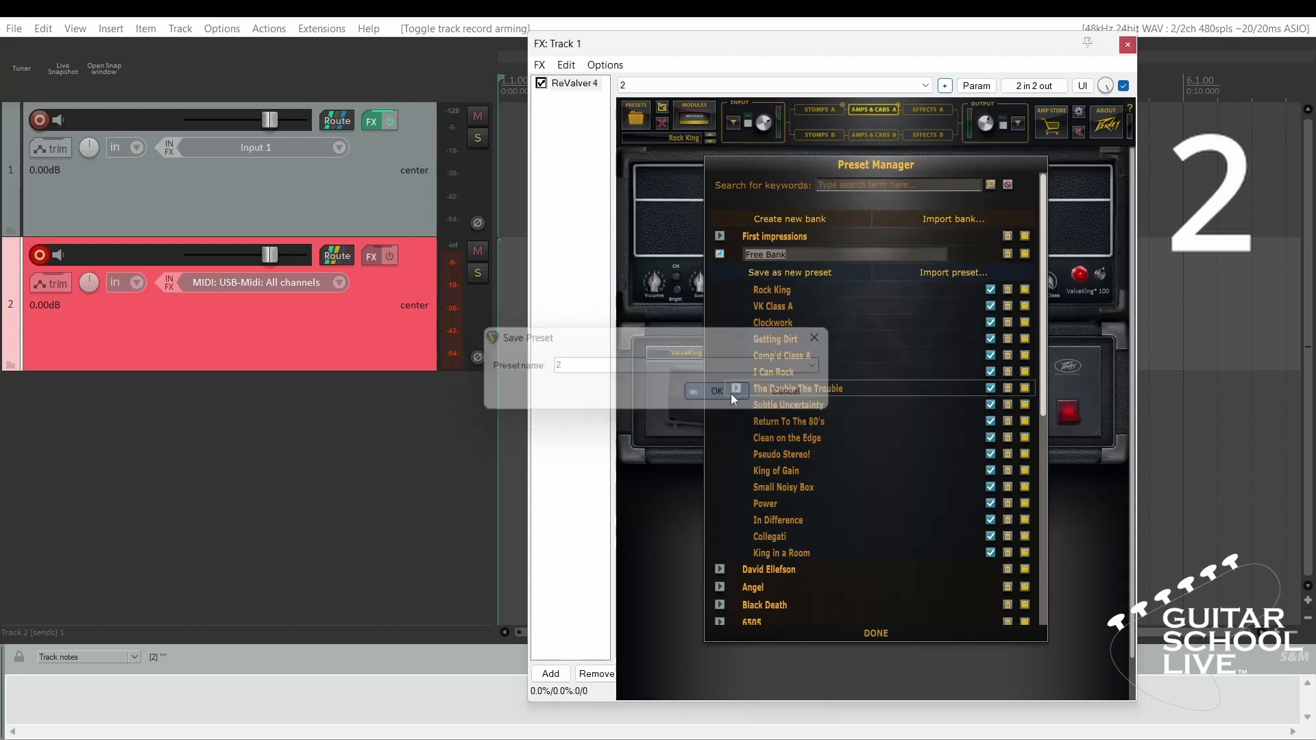
Load the 'Clockwork' preset and save it as FX preset '3'.
left_click(791, 321)
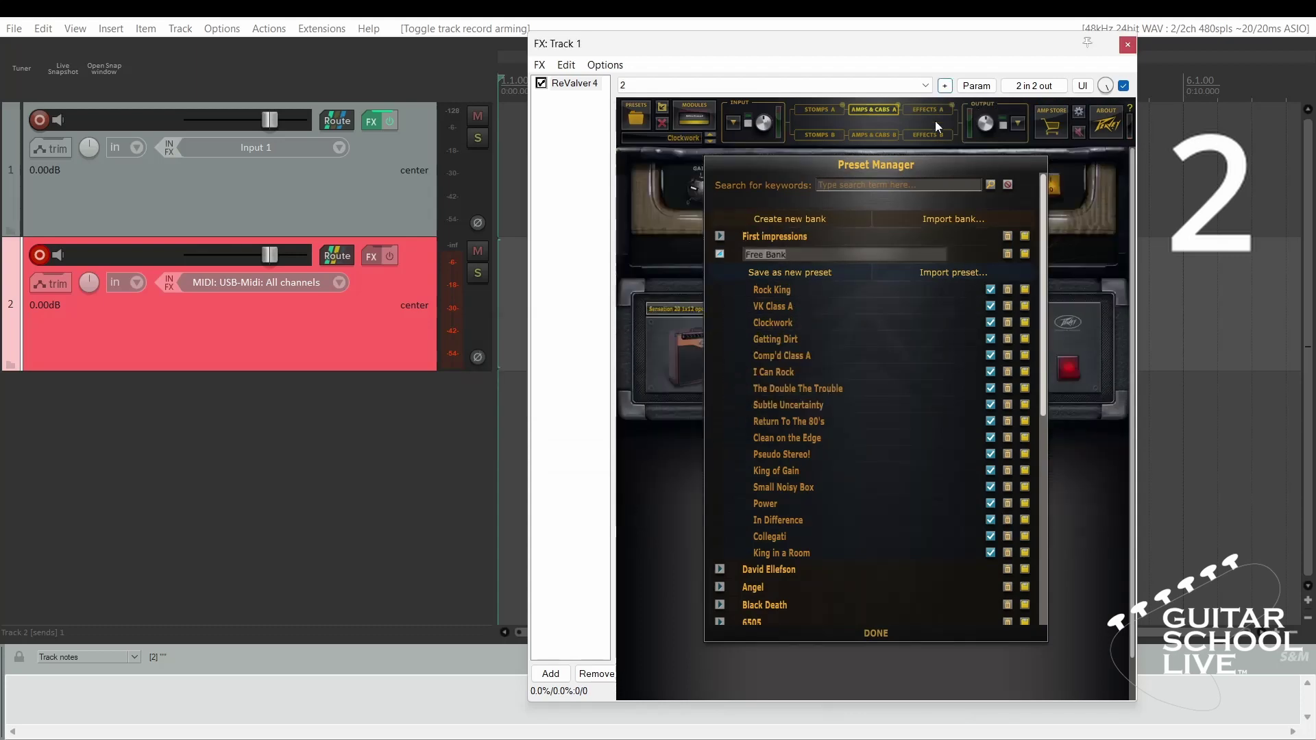
left_click(945, 86)
left_click(991, 109)
type("3")
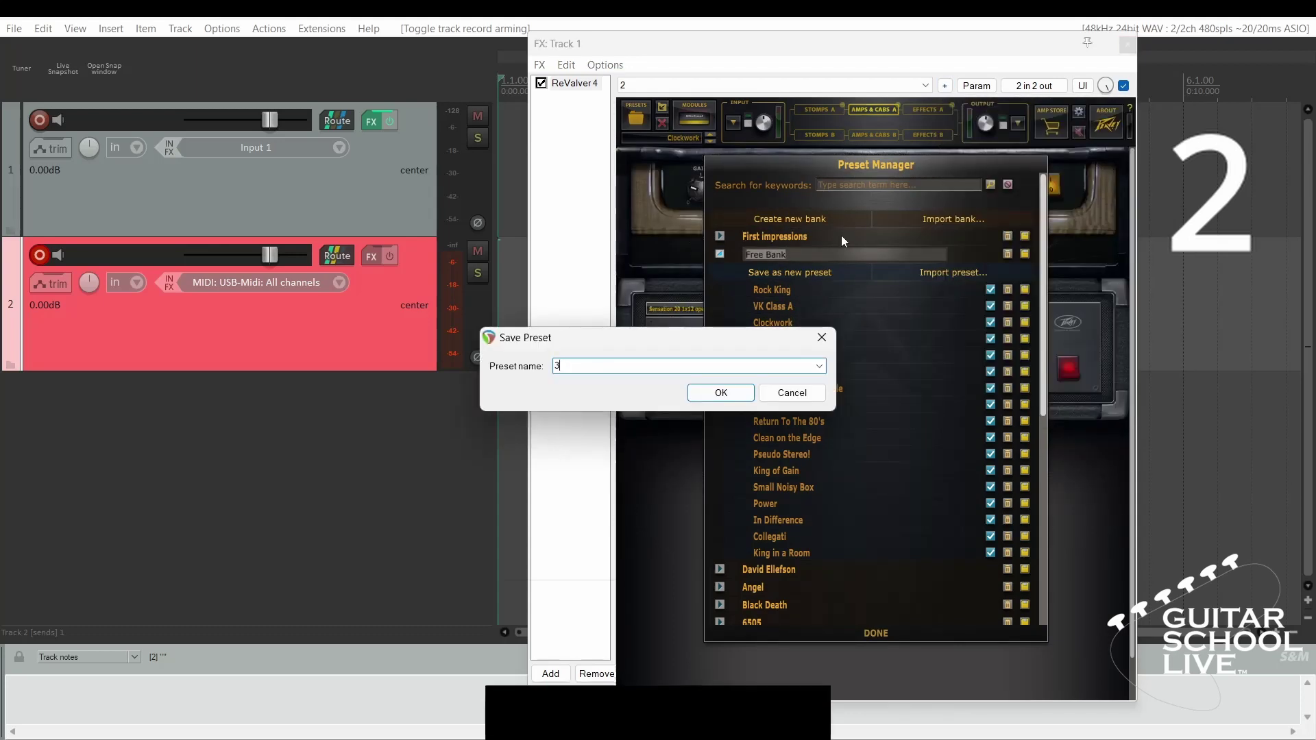
left_click(722, 392)
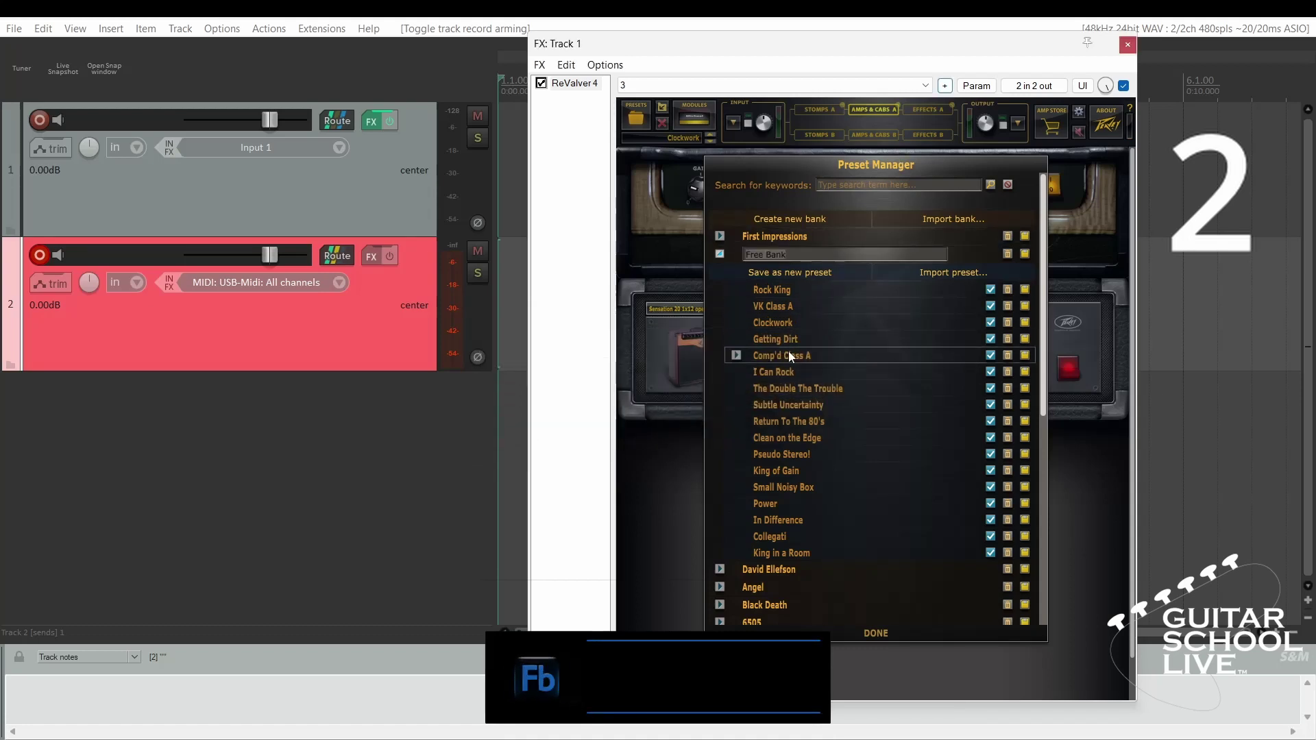
Load the 'Double The Trouble' preset and save it as FX preset '4'.
left_click(797, 535)
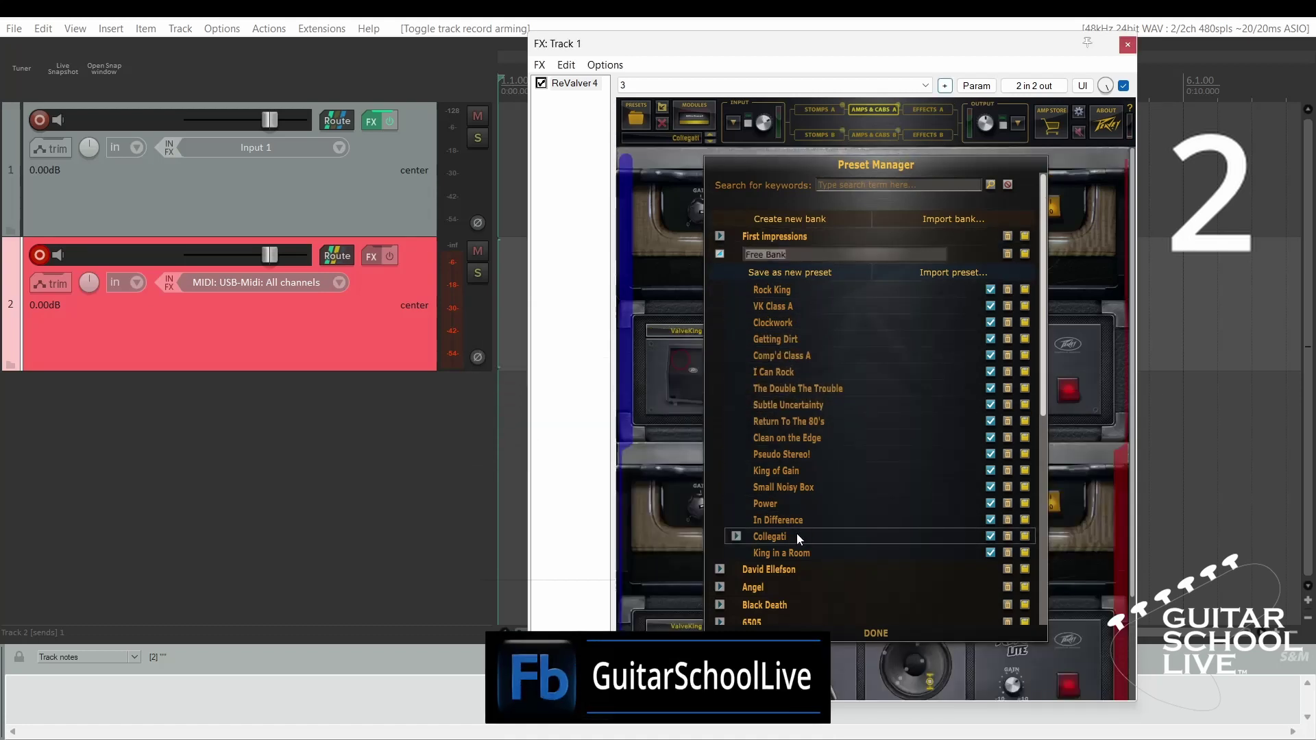
left_click(807, 393)
left_click(945, 85)
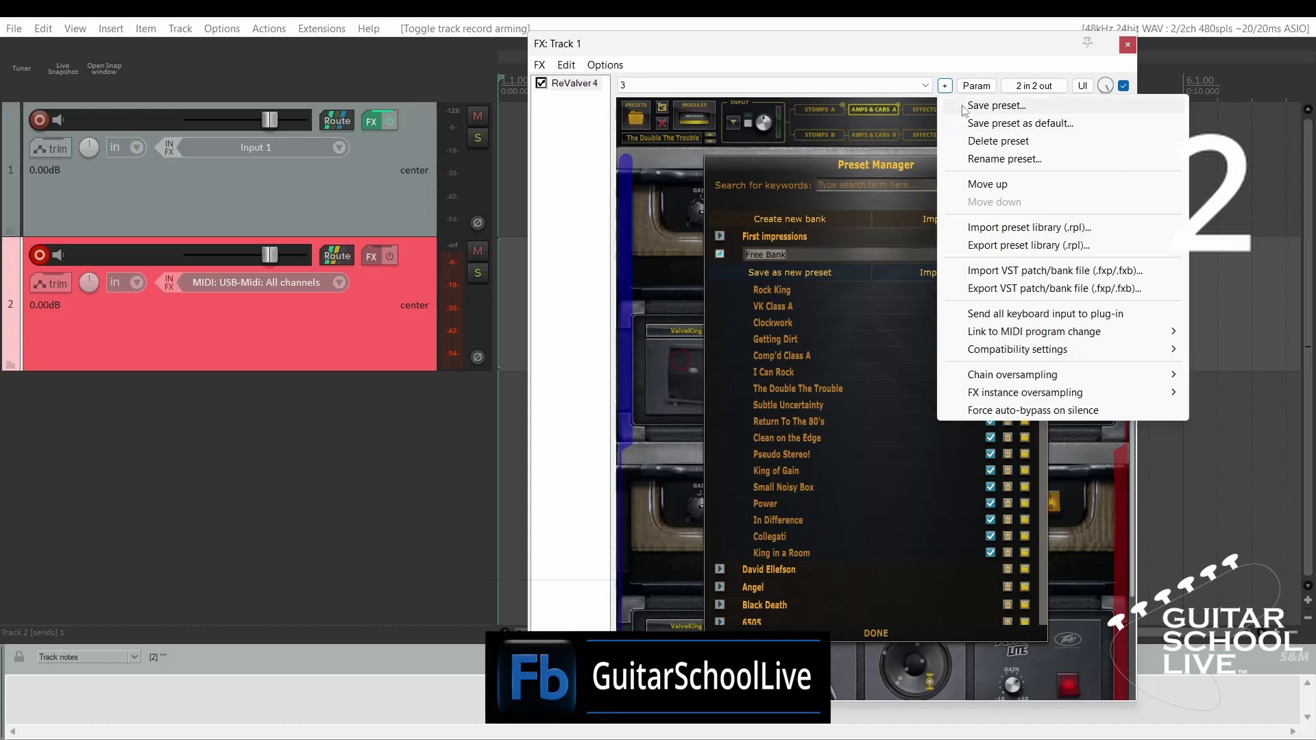
left_click(974, 97)
type("4")
key("Return")
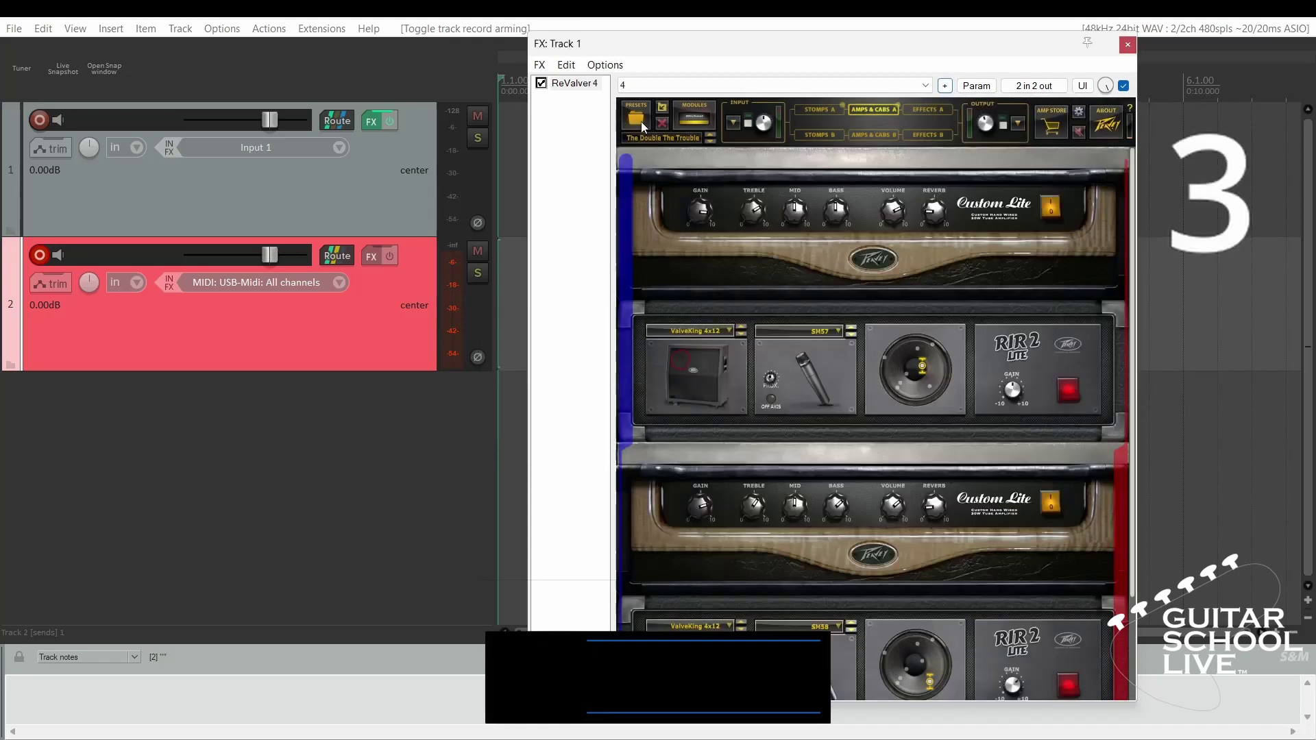
Link ReValver's FX presets to MIDI program changes on channel 1.
left_click(945, 85)
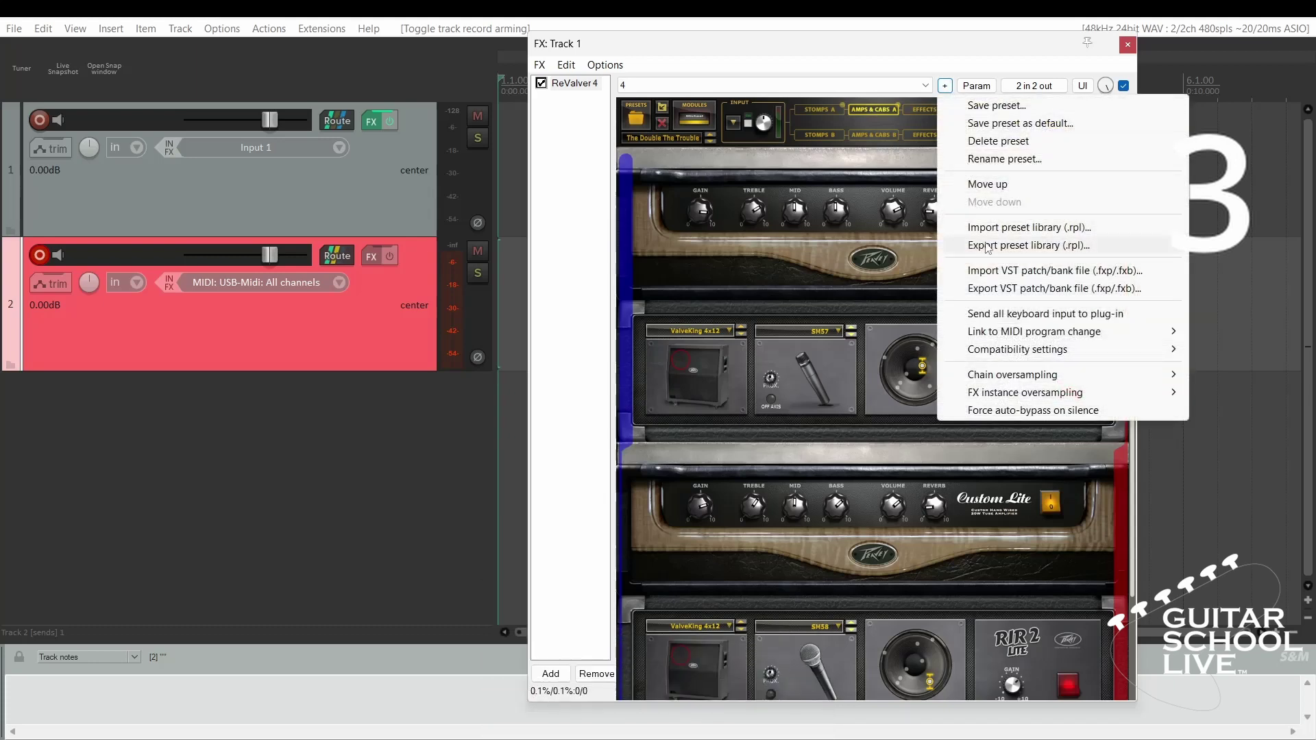
mouse_move(1014, 331)
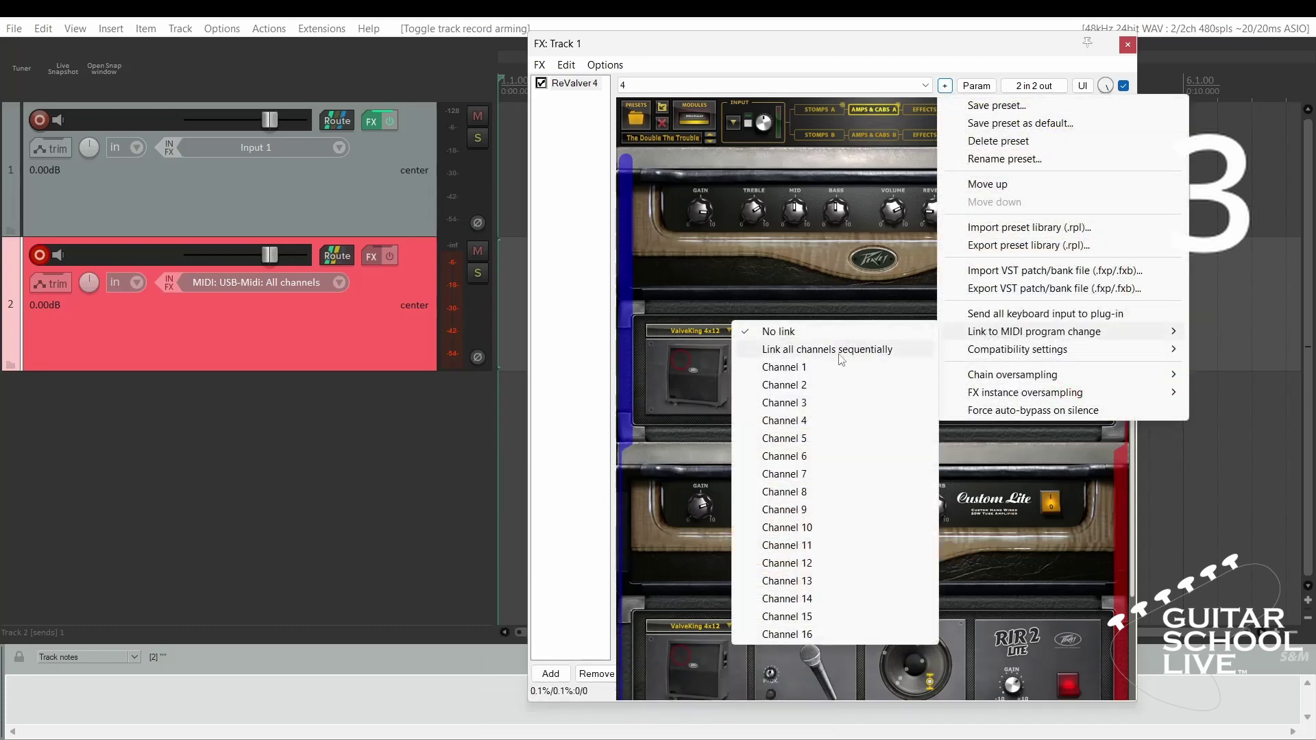
left_click(785, 368)
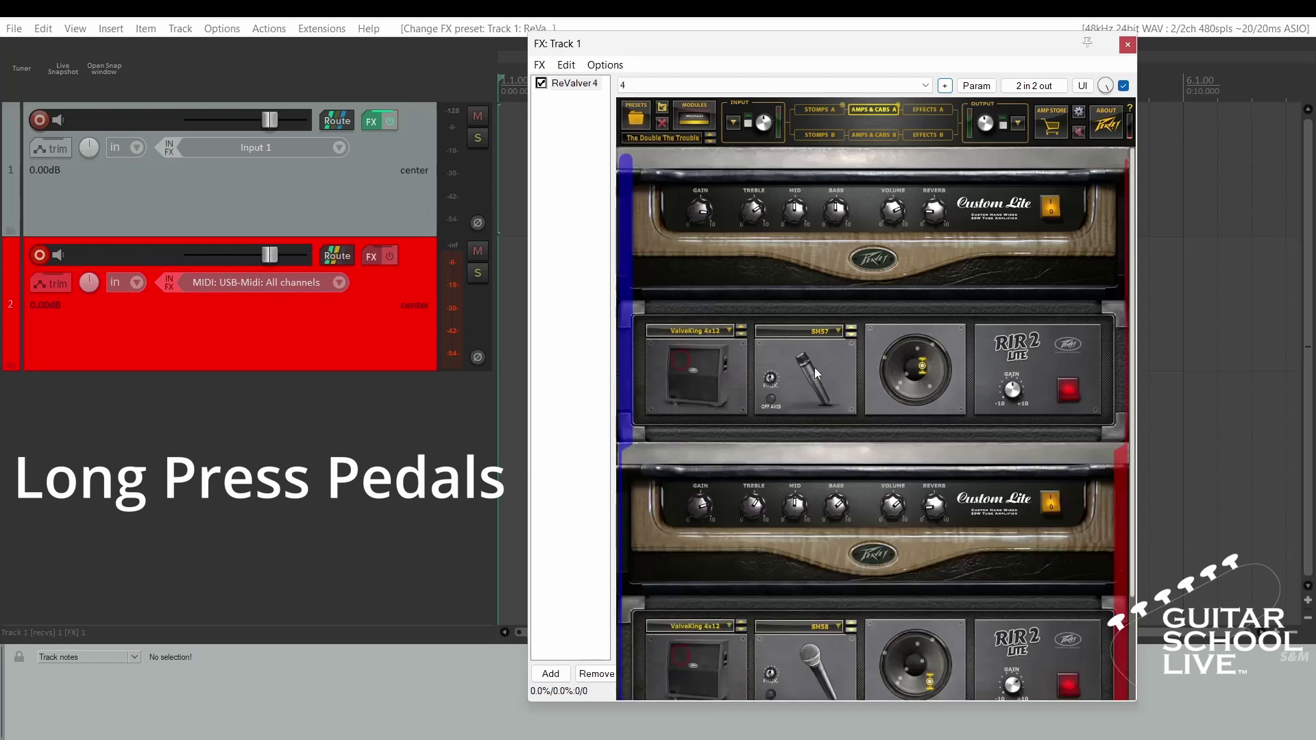
On the Stomps A pedalboard, MIDI-map the Lite Green footswitch's on/off to CC 1.
left_click(817, 108)
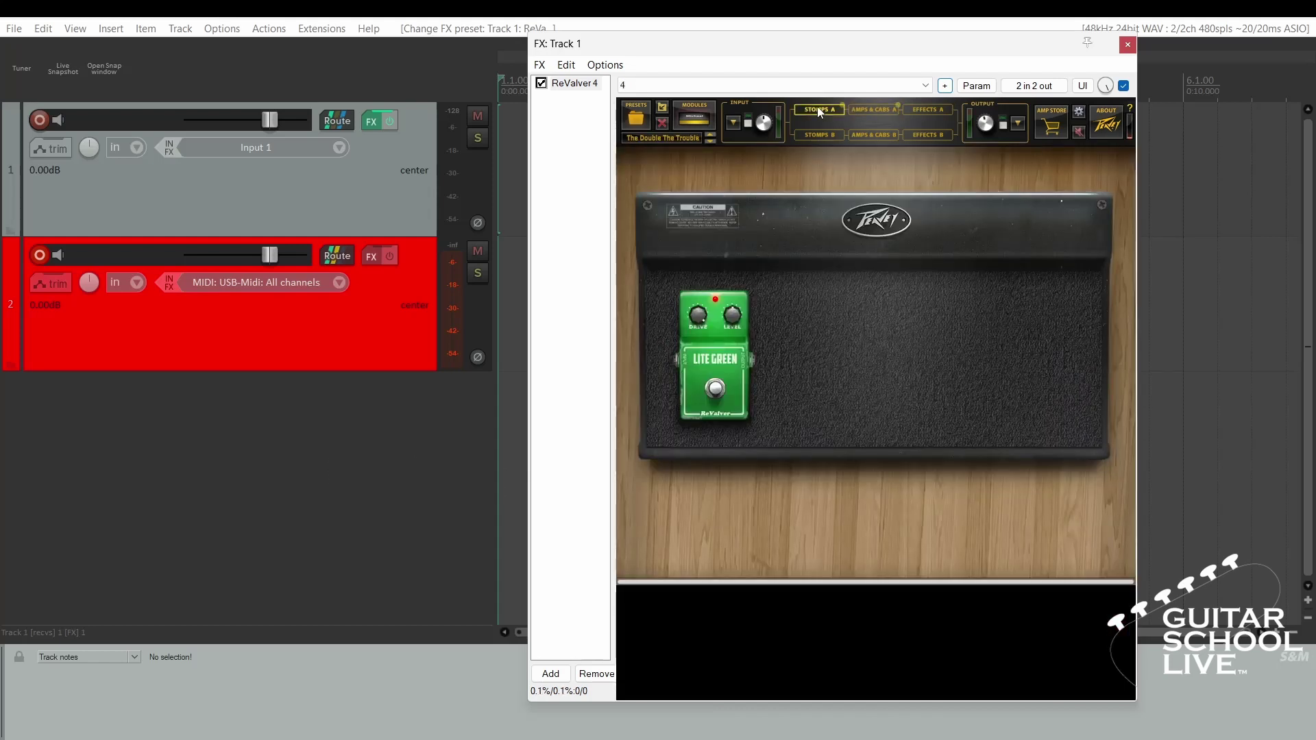
right_click(716, 390)
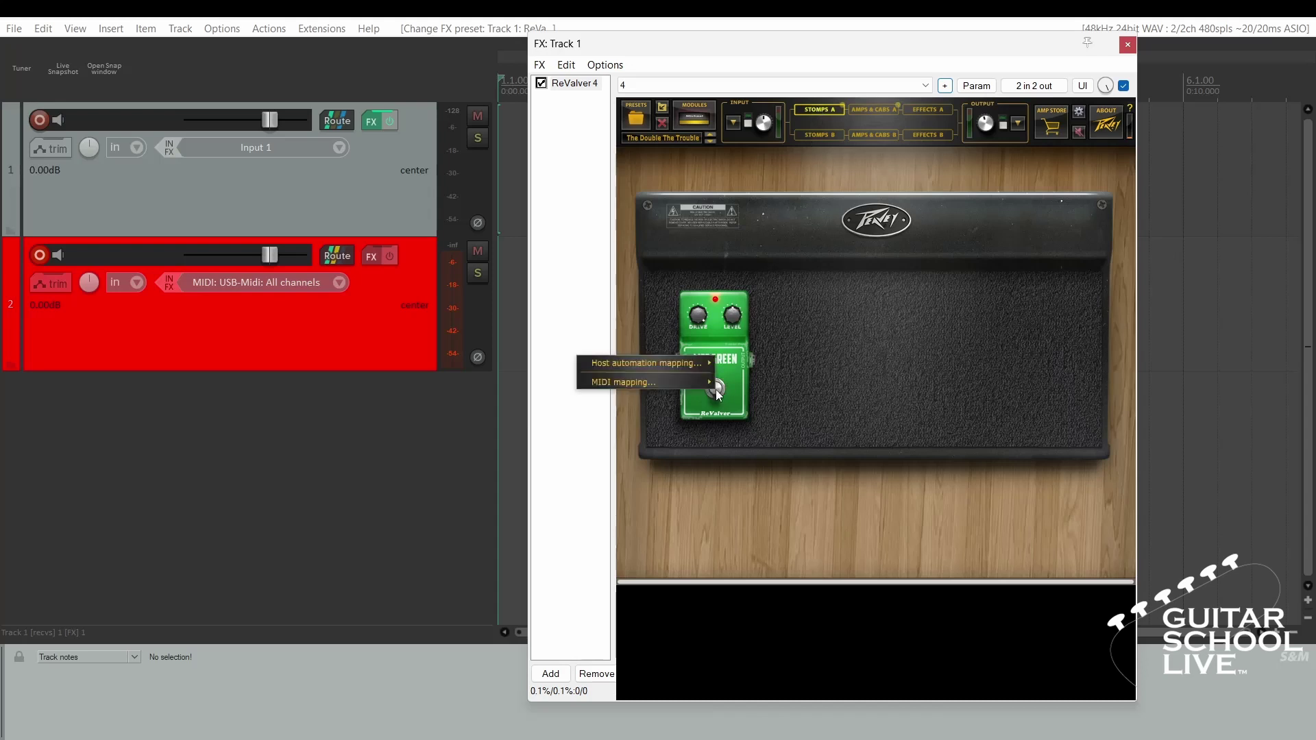
mouse_move(701, 385)
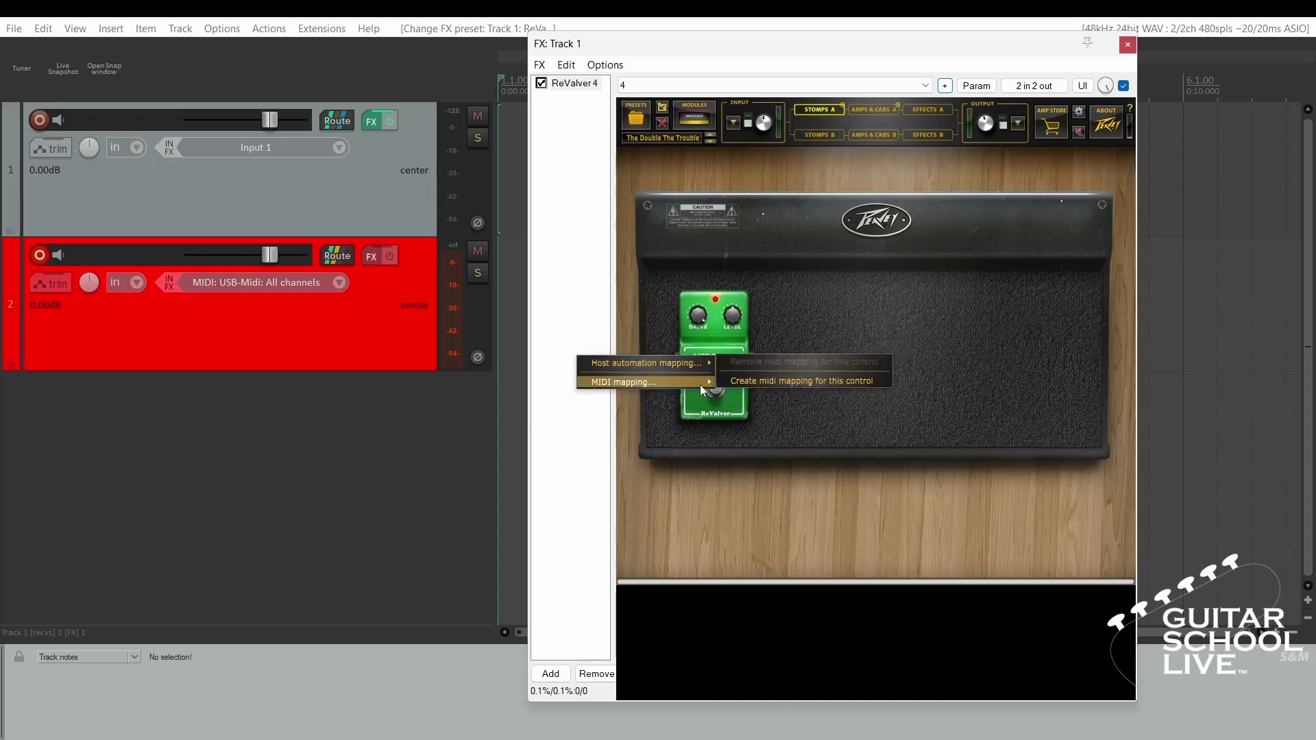
left_click(748, 384)
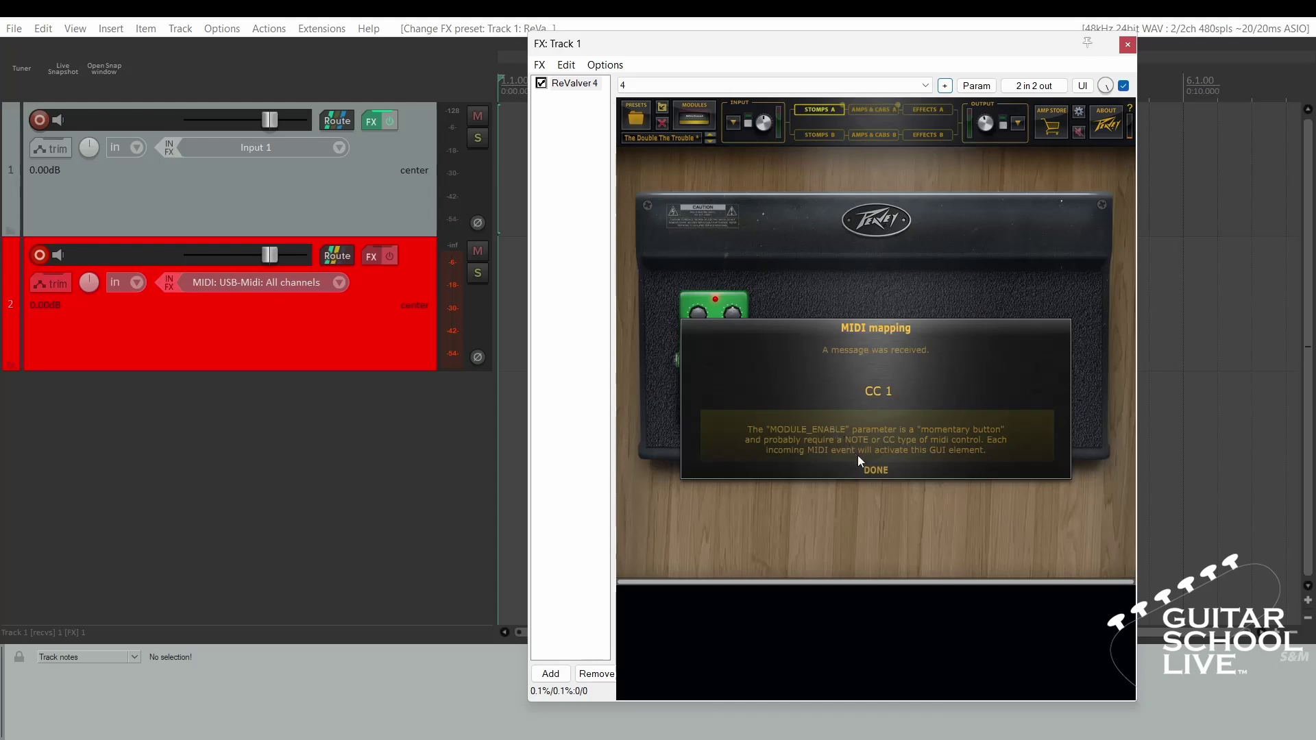
left_click(874, 473)
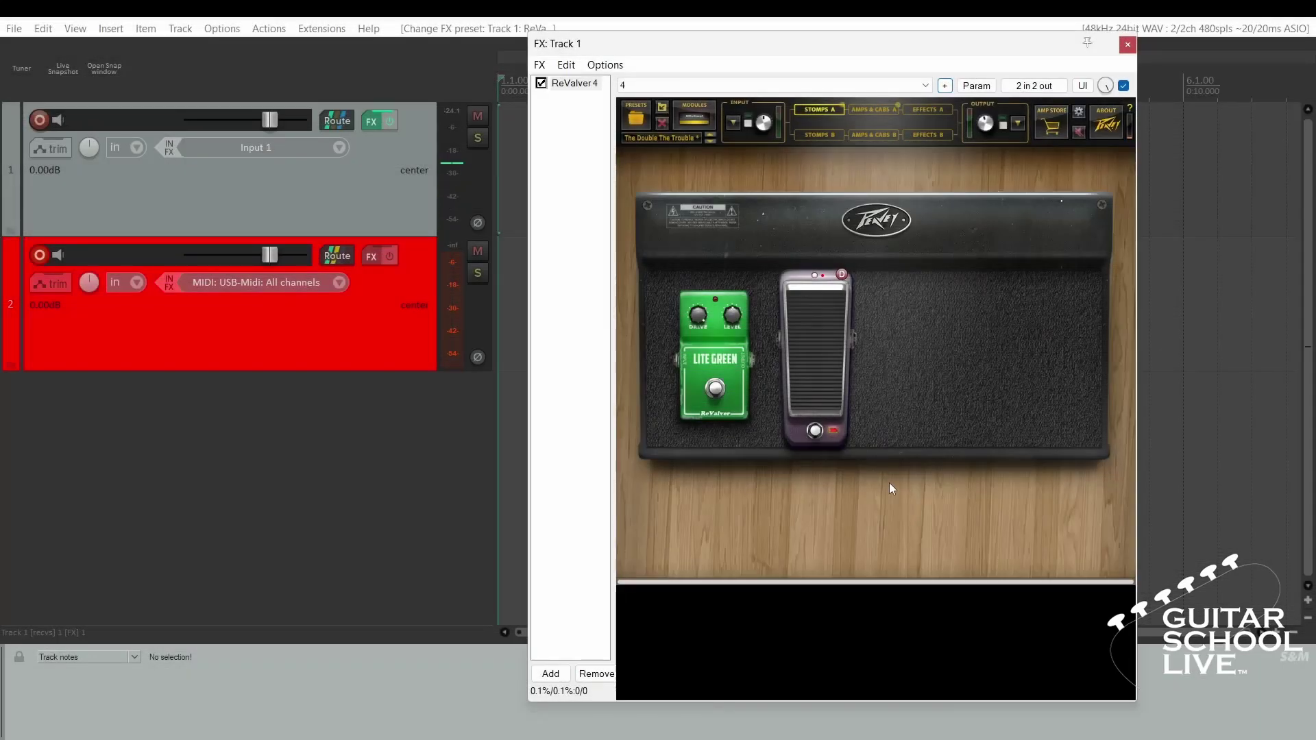
Create a MIDI mapping for the wah pedal's sweep learned from CC 11.
right_click(818, 365)
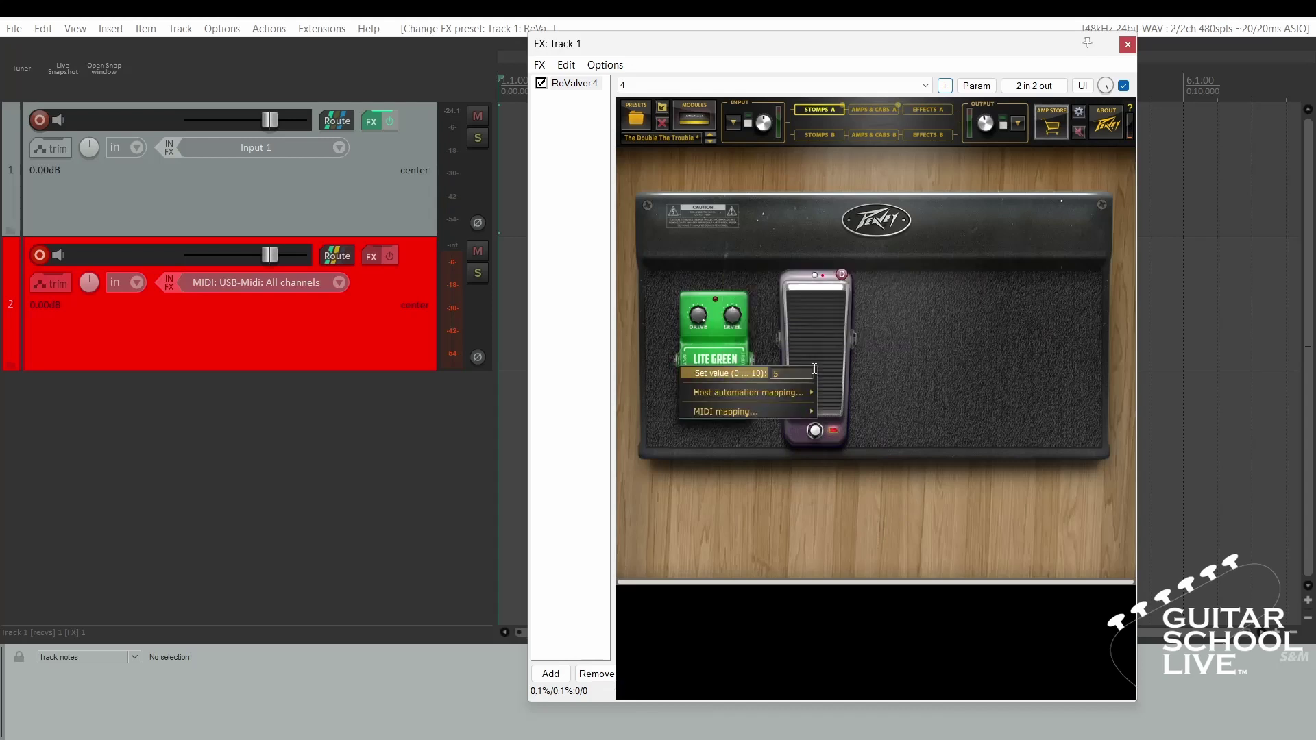
mouse_move(791, 418)
left_click(873, 405)
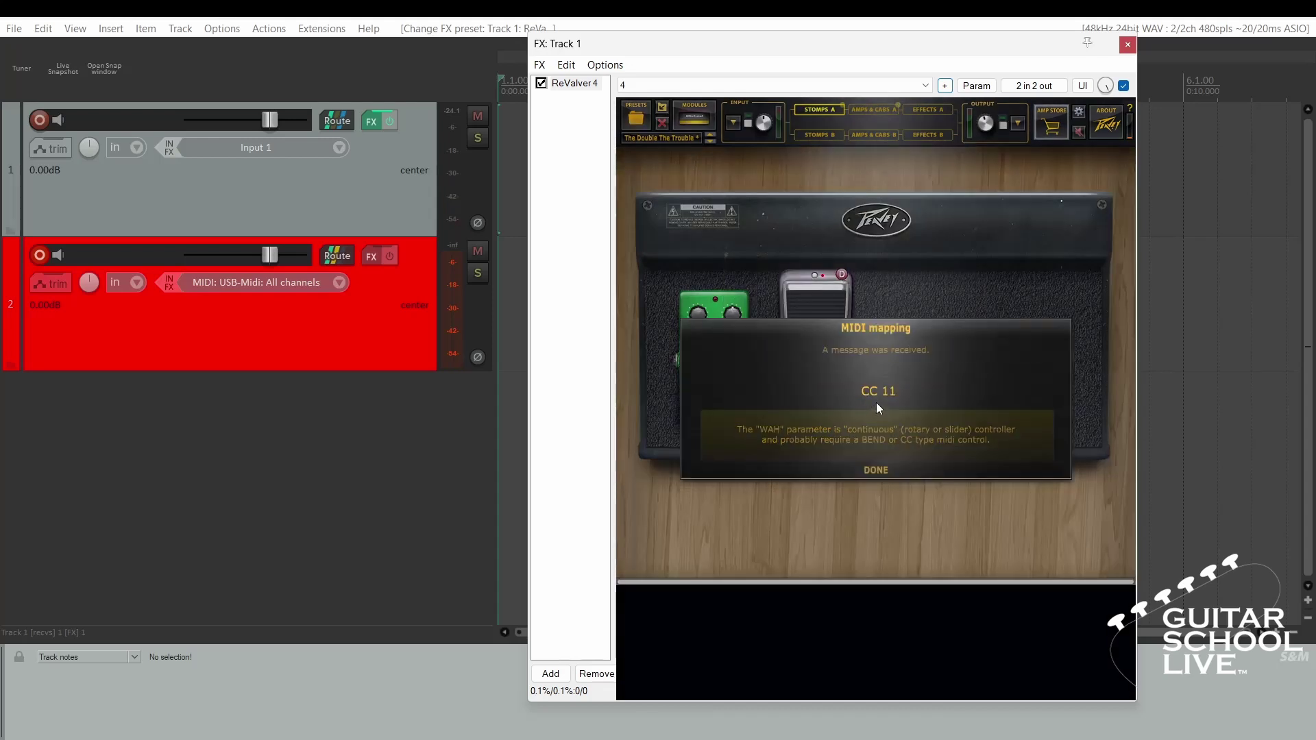
left_click(870, 469)
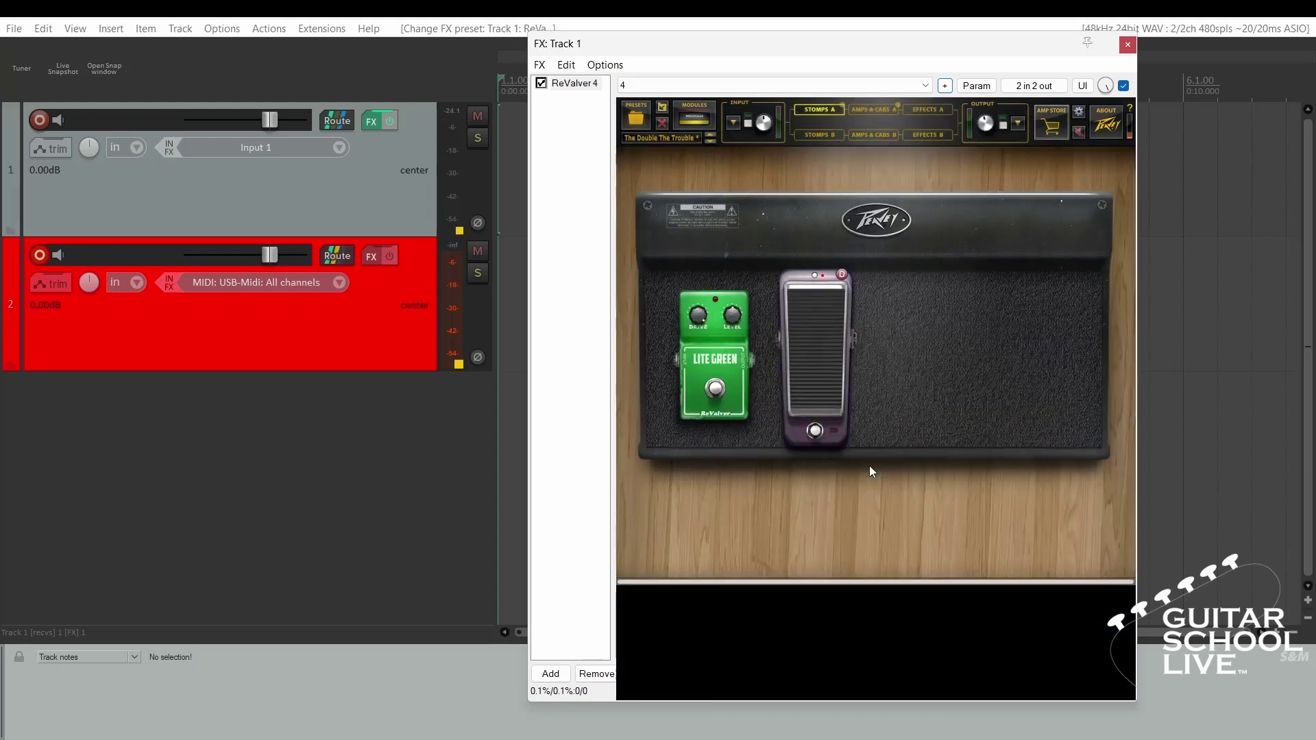